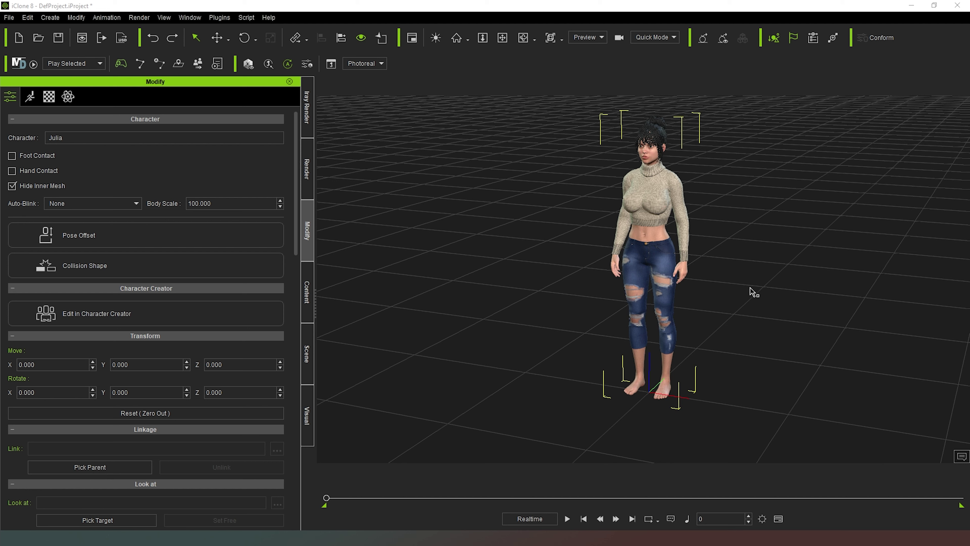
- Open the Edit Motion Layer editor from the character's motion settings
right_click_drag(739, 257, 727, 223)
left_click_drag(727, 224, 754, 222, "alt")
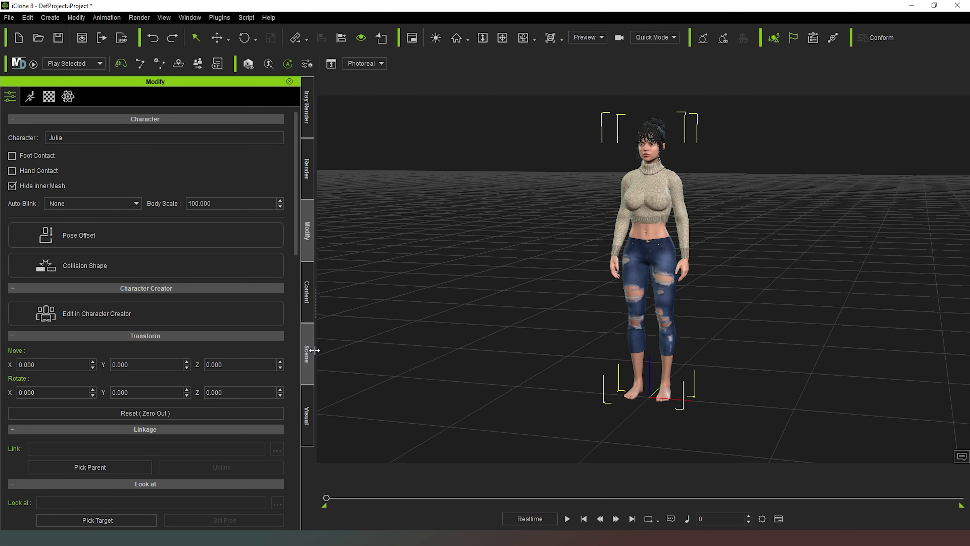
left_click(306, 352)
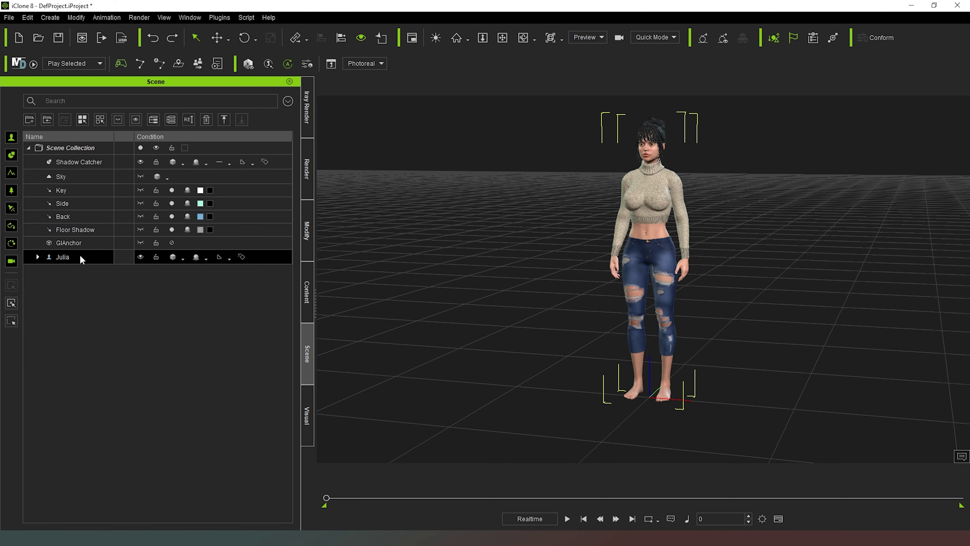
left_click(28, 148)
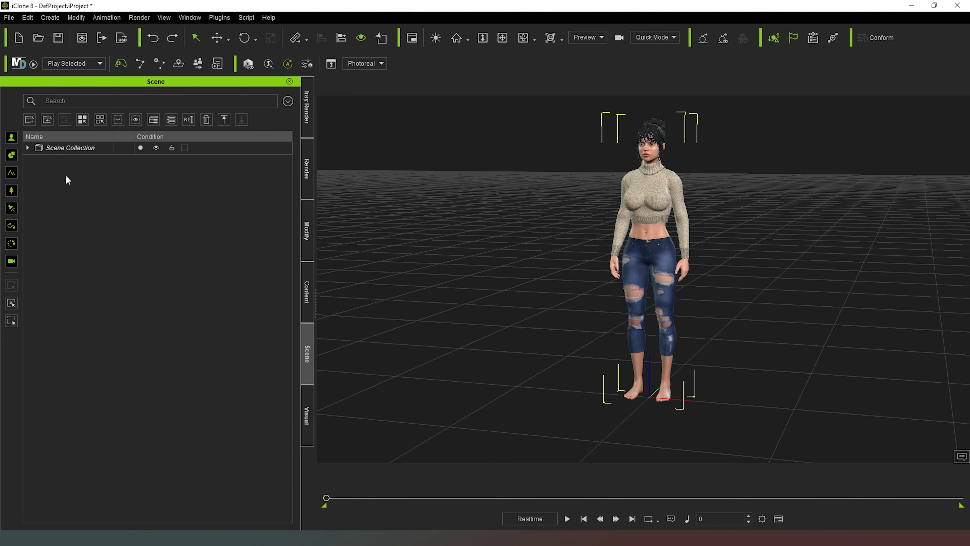
left_click(310, 240)
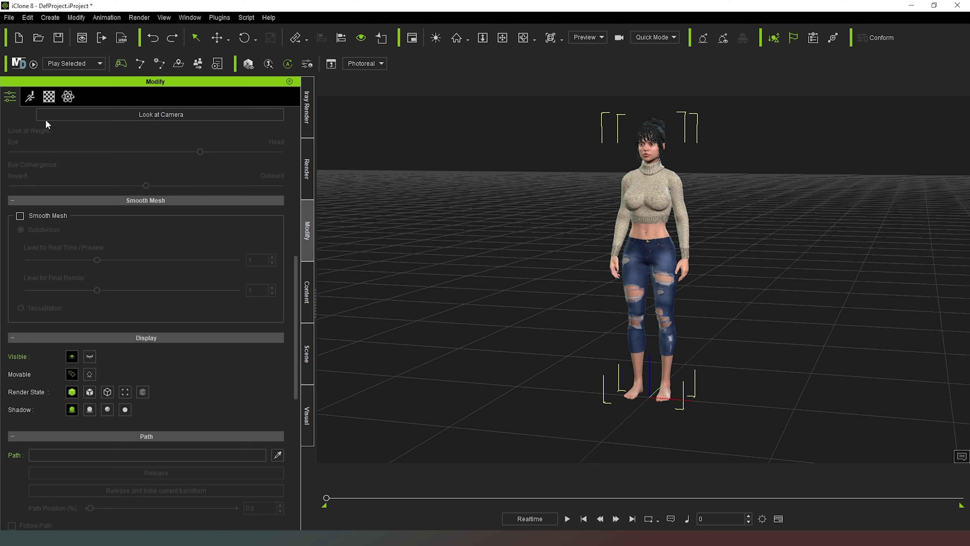
left_click(31, 96)
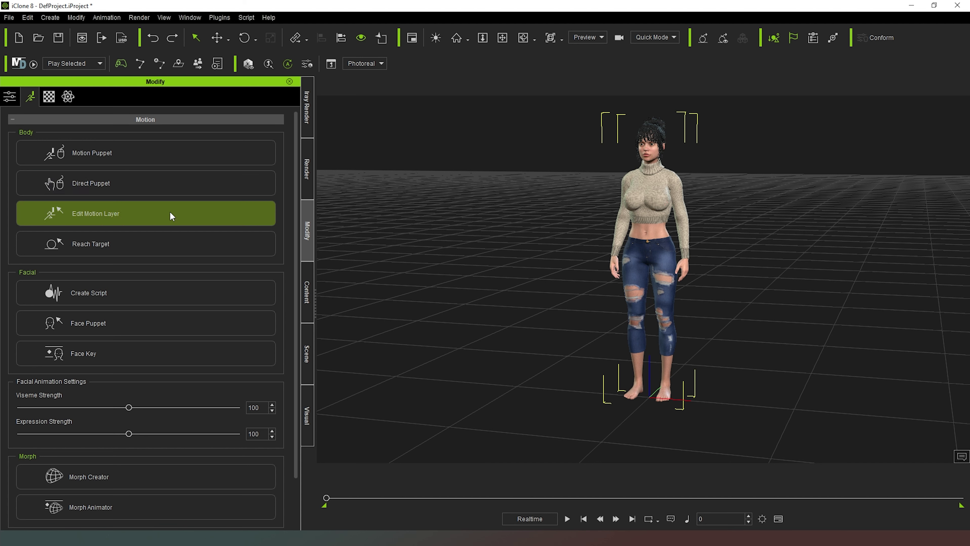
left_click(170, 216)
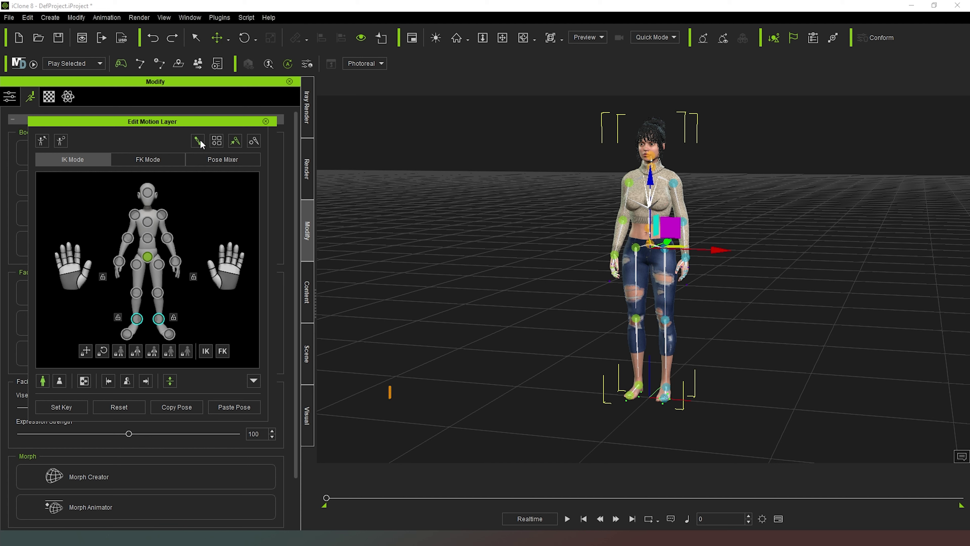
- Review the IK controller size and opacity settings, and close them
left_click(217, 142)
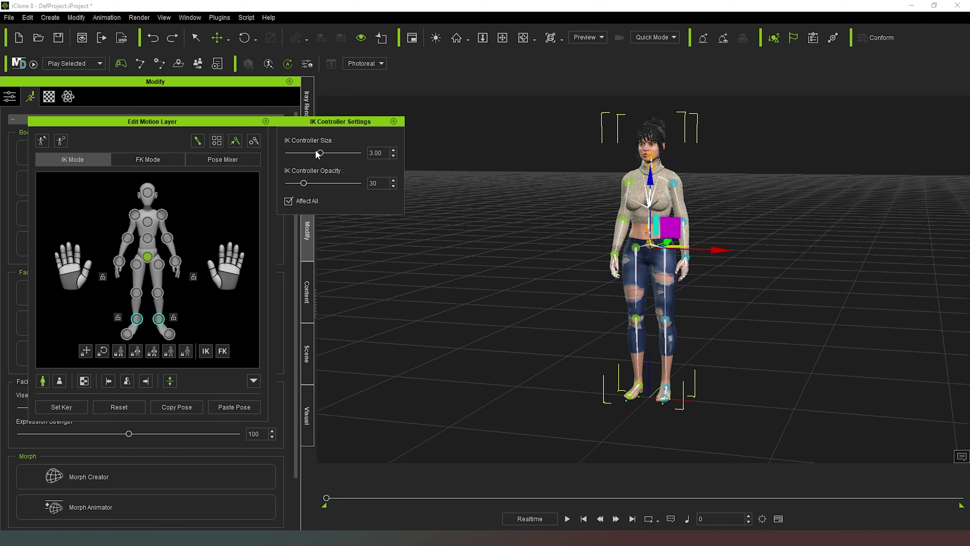
left_click_drag(322, 154, 301, 183)
left_click(394, 122)
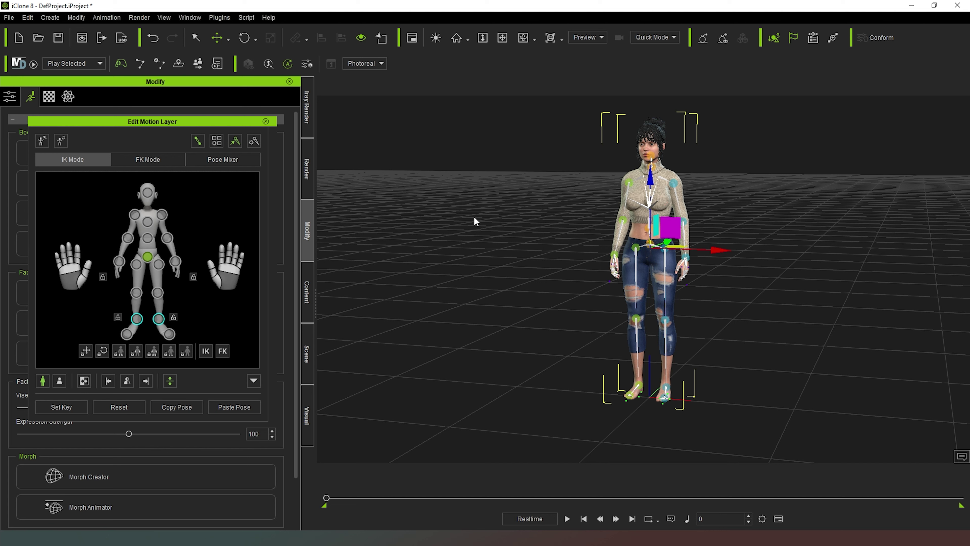
- Inspect the character's bone hierarchy in FK Mode and return to IK Mode
left_click_drag(848, 301, 570, 303)
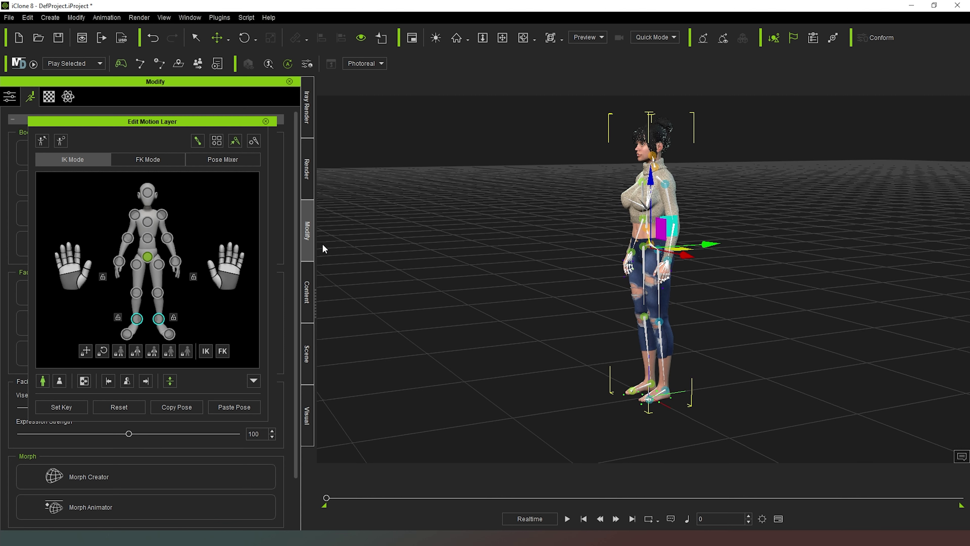
left_click(148, 160)
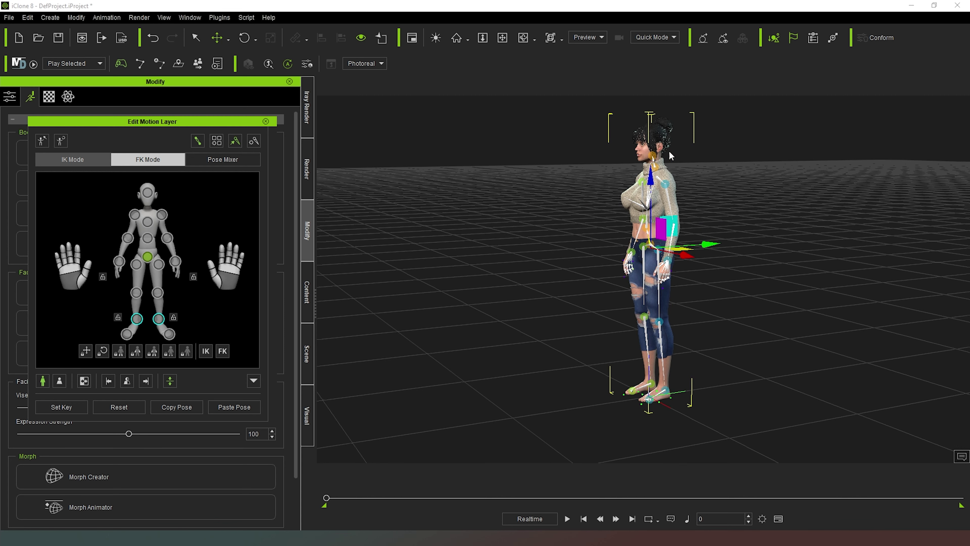
left_click(216, 140)
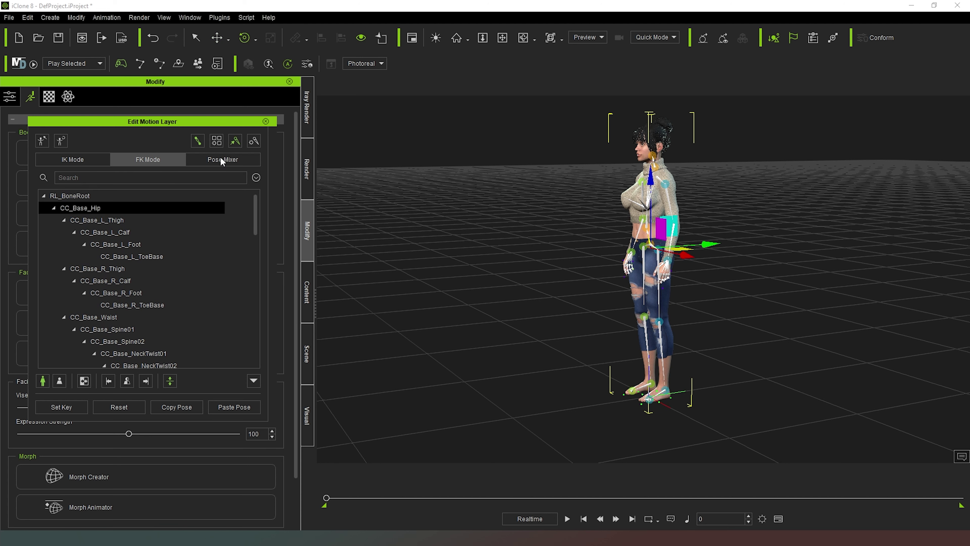
key("e")
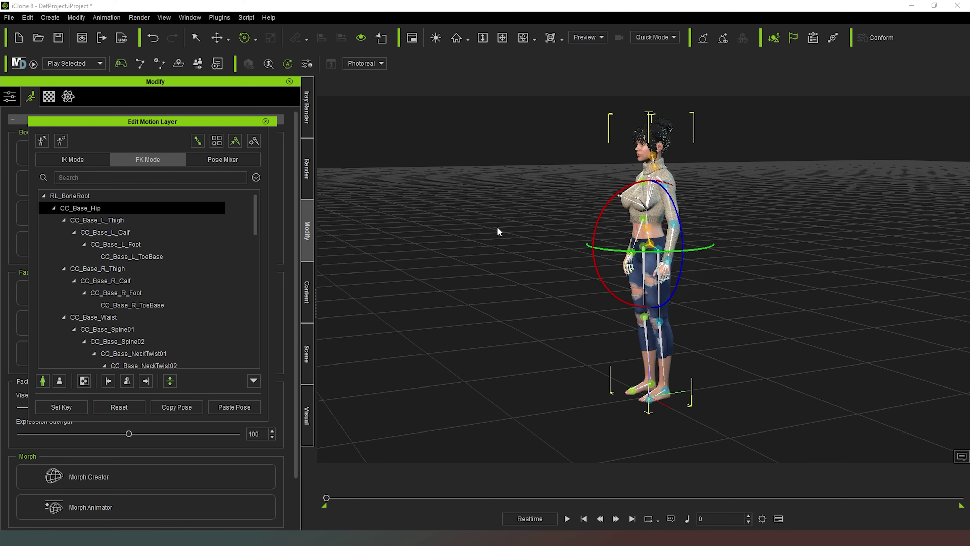
left_click(102, 158)
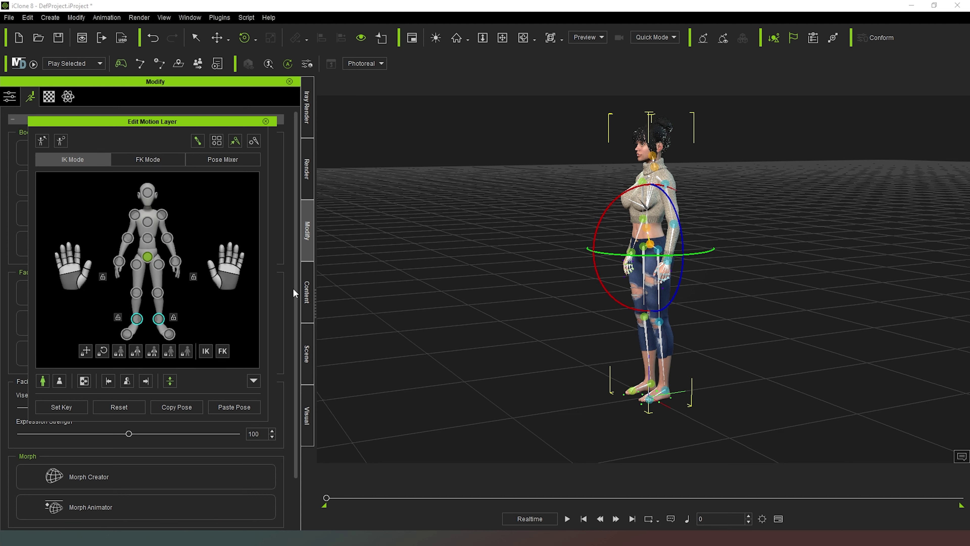
right_click_drag(792, 284, 917, 295)
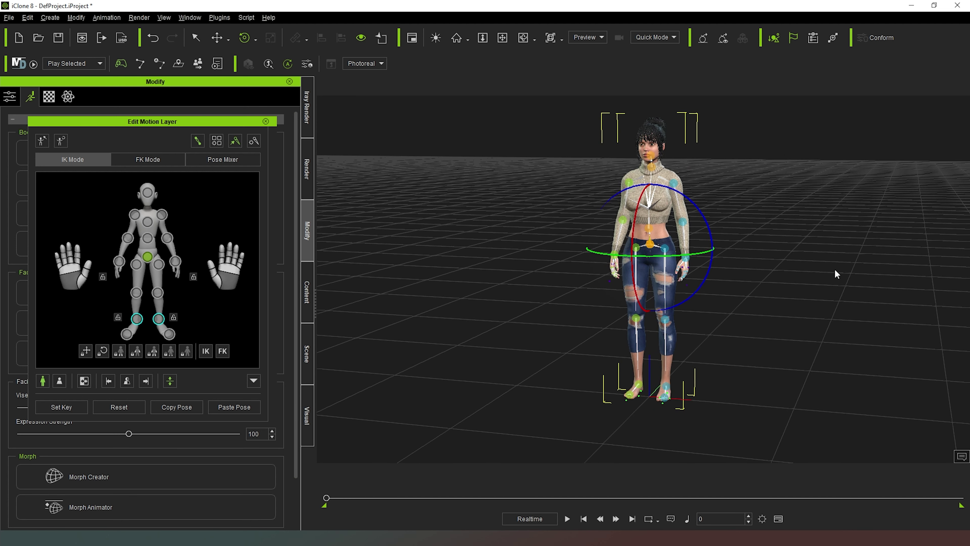
right_click_drag(836, 273, 846, 270)
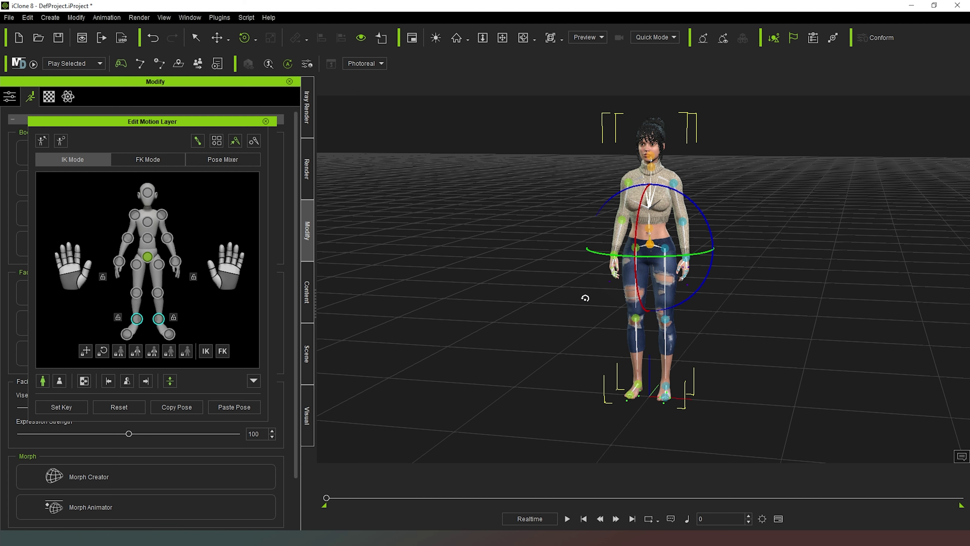
- Select the left ankle's IK effector and alternate between its move and rotate gizmos in a close-up side view
left_click(159, 319)
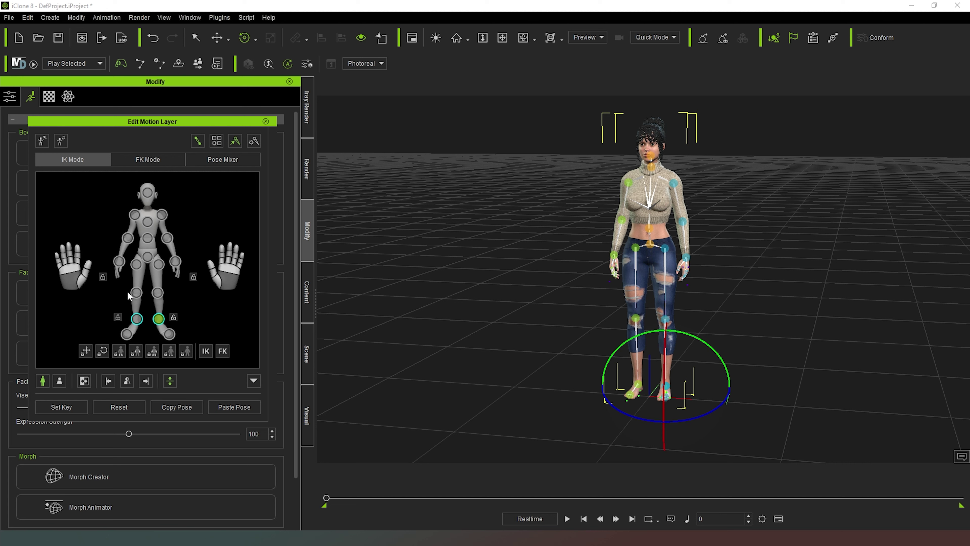
key("Home")
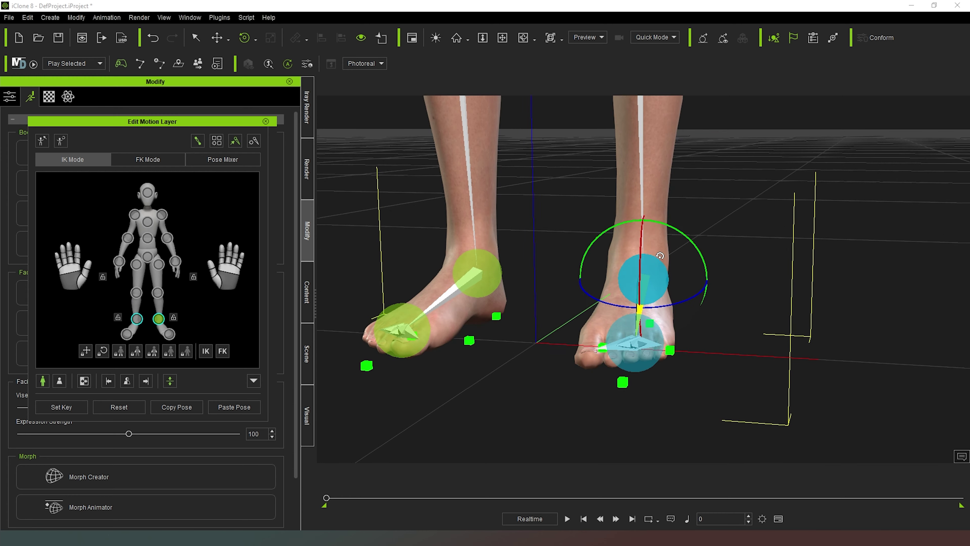
left_click_drag(882, 254, 659, 303, "alt")
right_click_drag(658, 302, 599, 311)
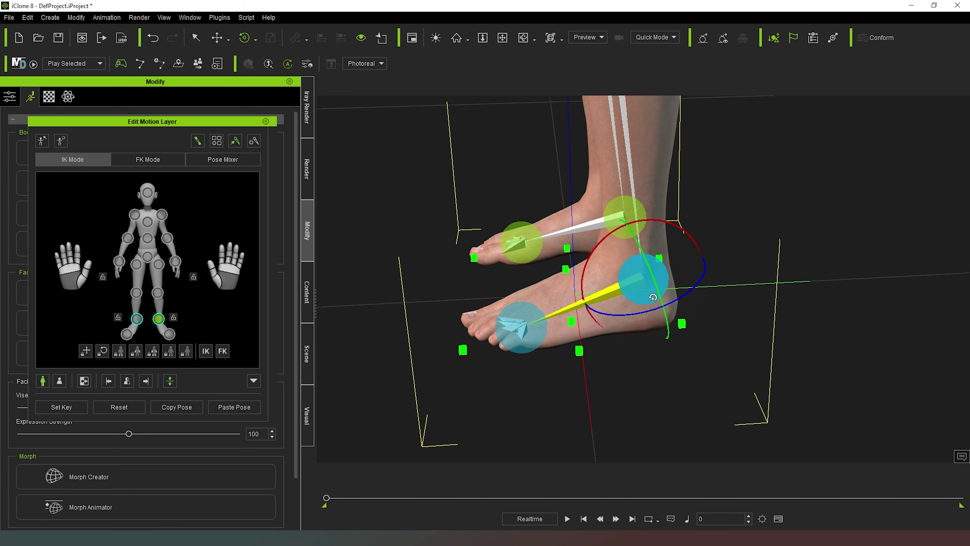
key("w")
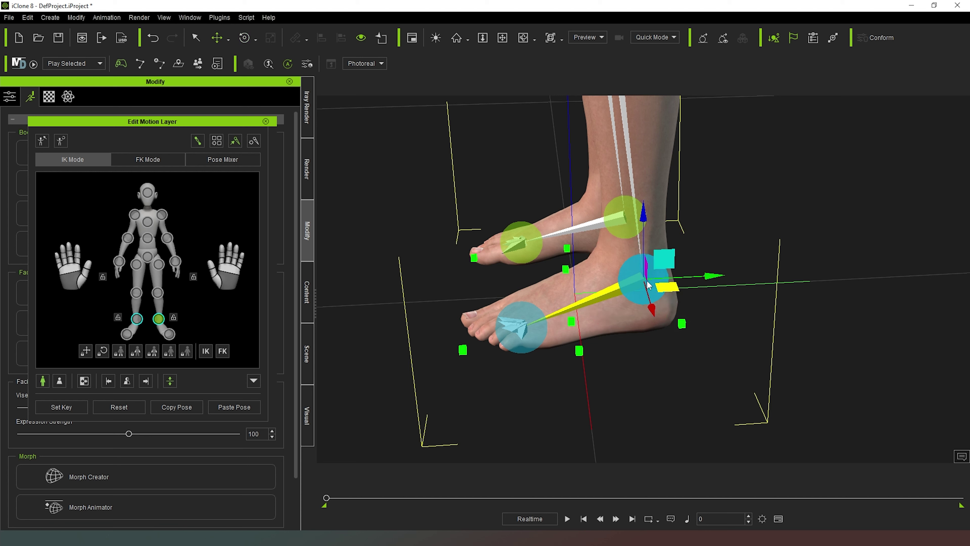
key("e")
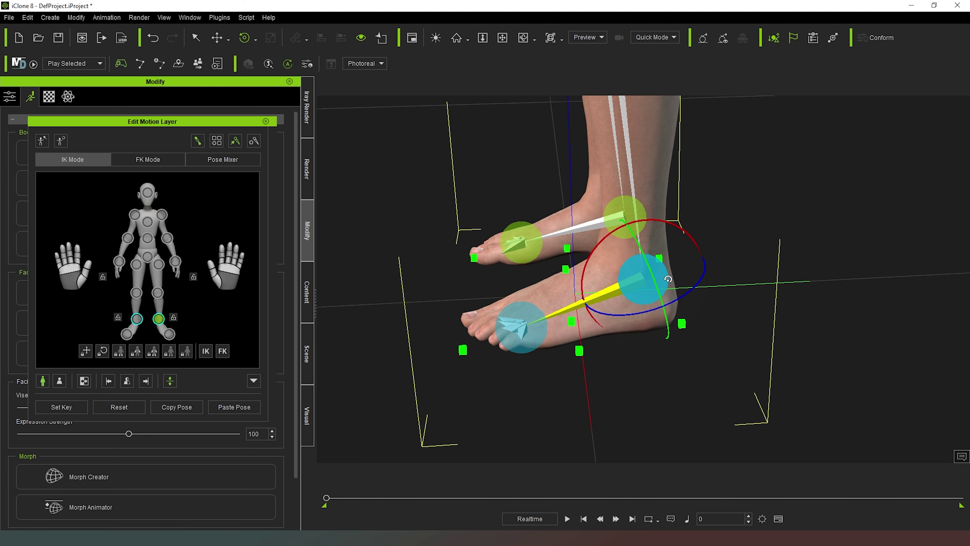
key("w")
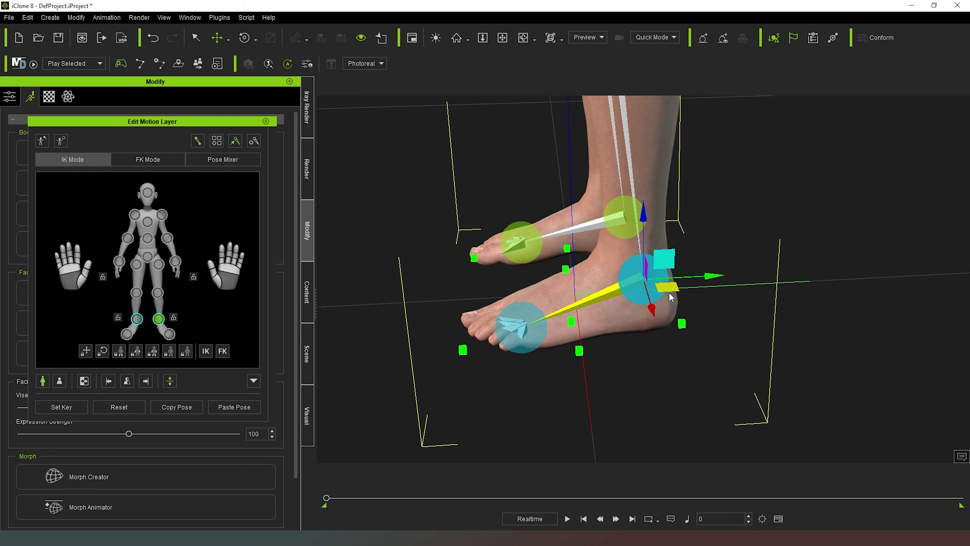
key("e")
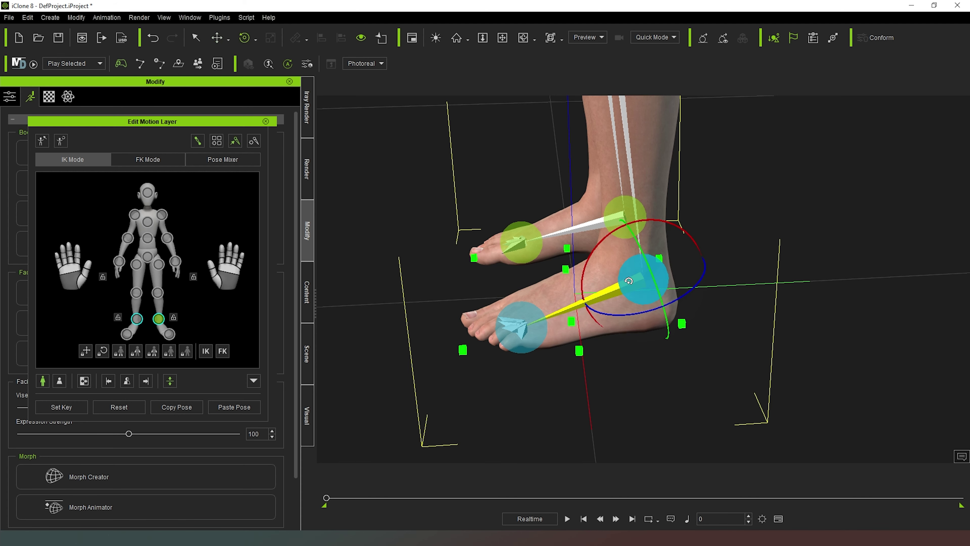
right_click_drag(849, 305, 875, 328)
right_click_drag(745, 398, 699, 372)
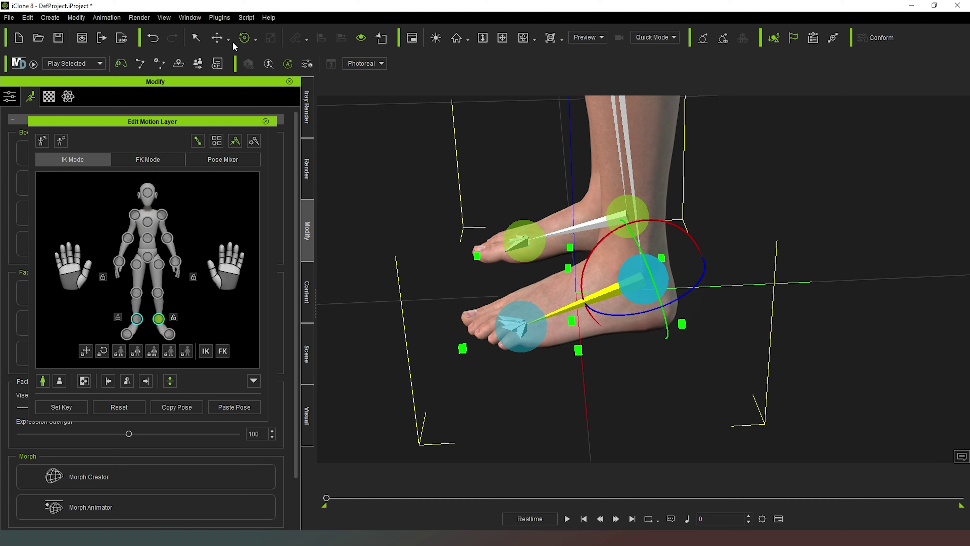
- Switch the rotate tool to world space and activate World Move for the left ankle effector
left_click(255, 40)
left_click(268, 69)
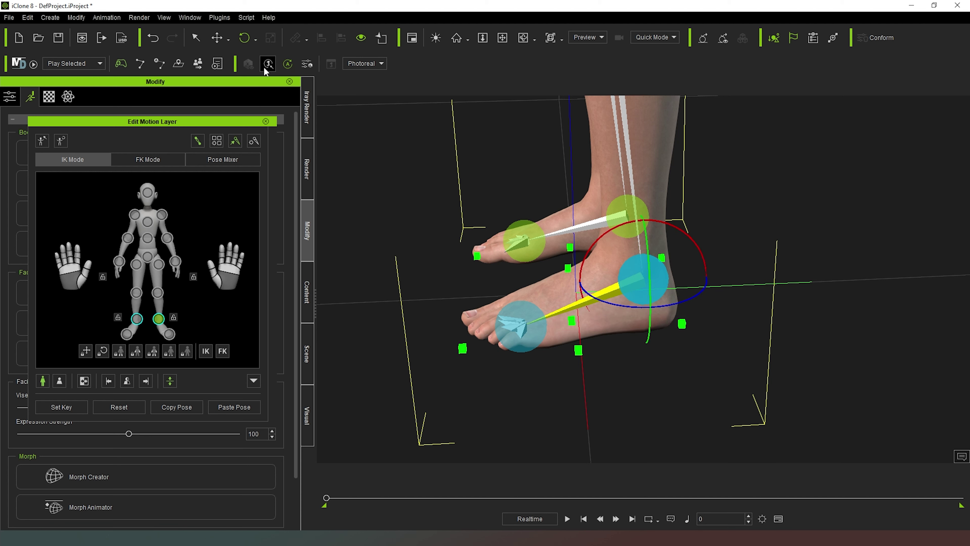
left_click(229, 39)
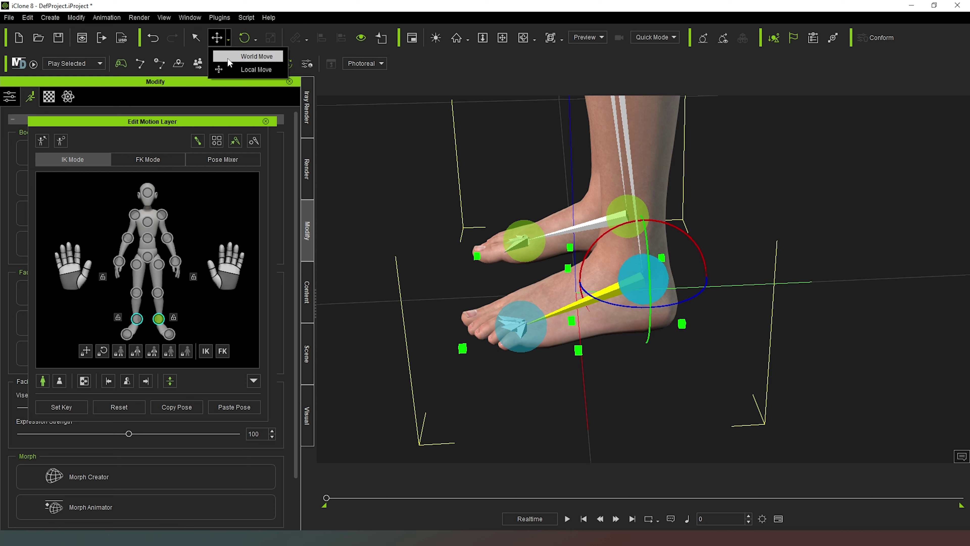
left_click(227, 42)
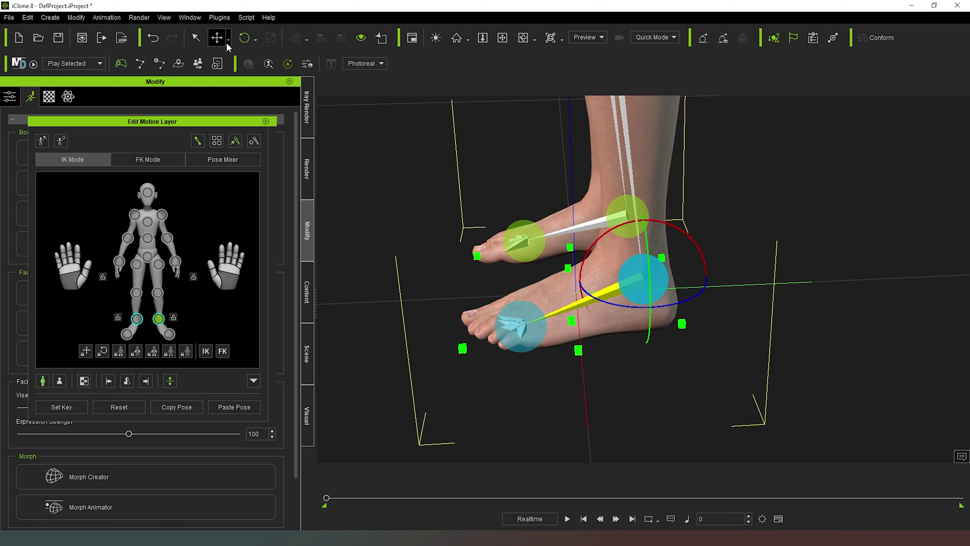
left_click(228, 45)
left_click(248, 64)
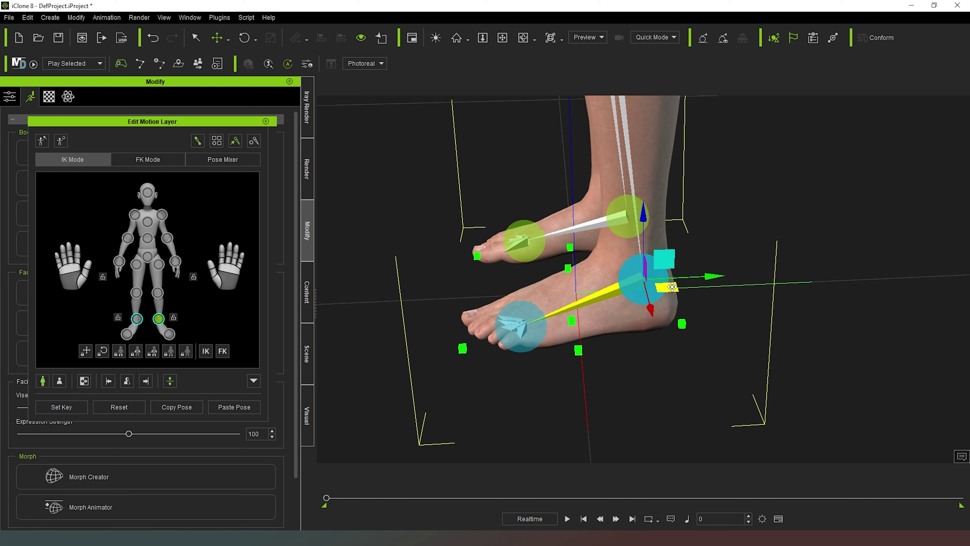
- Move the left foot forward along the ground, ahead of the right foot
left_click_drag(672, 286, 484, 285)
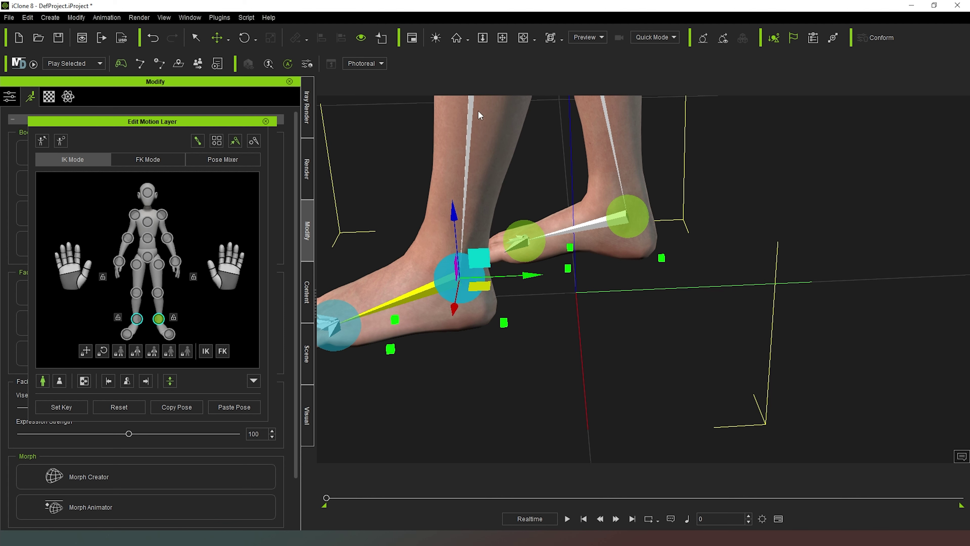
right_click_drag(705, 350, 684, 324)
right_click_drag(624, 316, 537, 310)
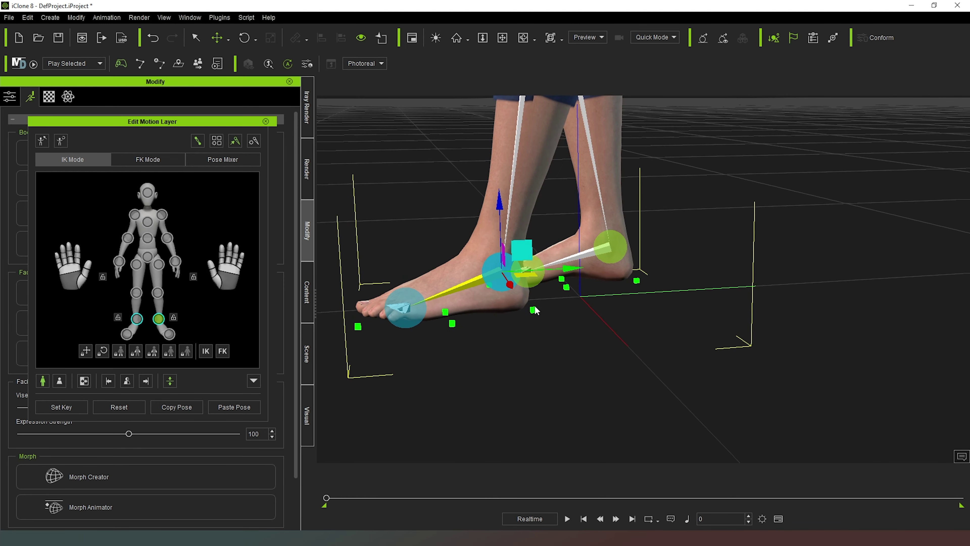
- Widen the stride by moving the left foot further forward along the Y axis with the whole body in view
scroll(534, 310, "down", 5)
right_click_drag(653, 260, 885, 284)
scroll(688, 201, "down", 4)
scroll(690, 194, "down", 3)
right_click_drag(749, 188, 634, 212, "alt")
scroll(701, 184, "down", 3)
middle_click_drag(734, 243, 738, 284, "alt")
right_click_drag(752, 265, 635, 193, "alt")
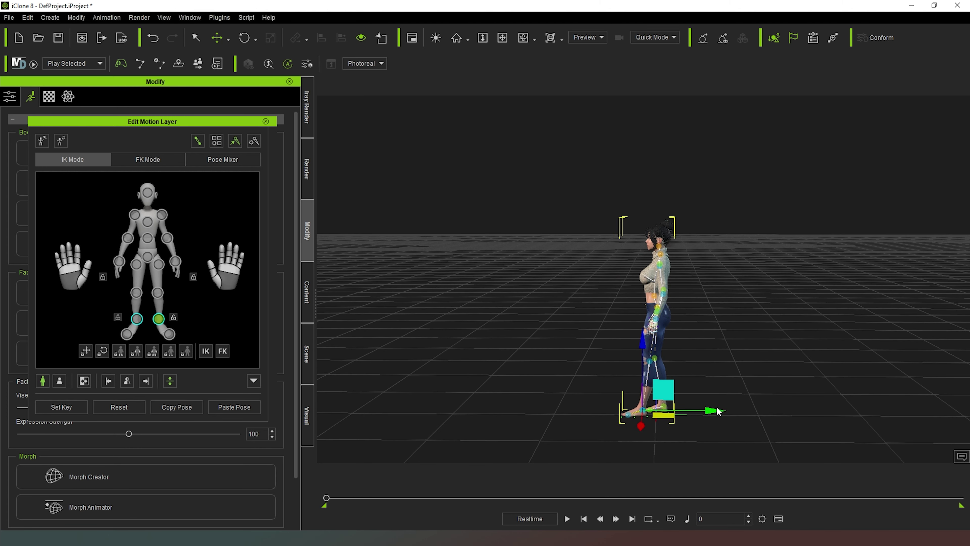
left_click_drag(702, 414, 682, 414)
left_click_drag(670, 291, 664, 338)
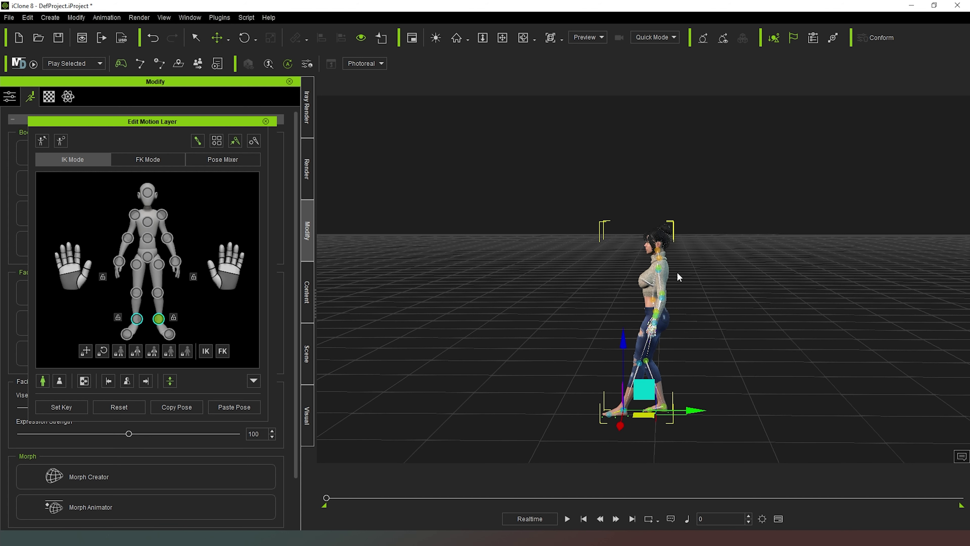
- Examine the stepping pose and the trailing right foot from the side and front
scroll(663, 397, "up", 4)
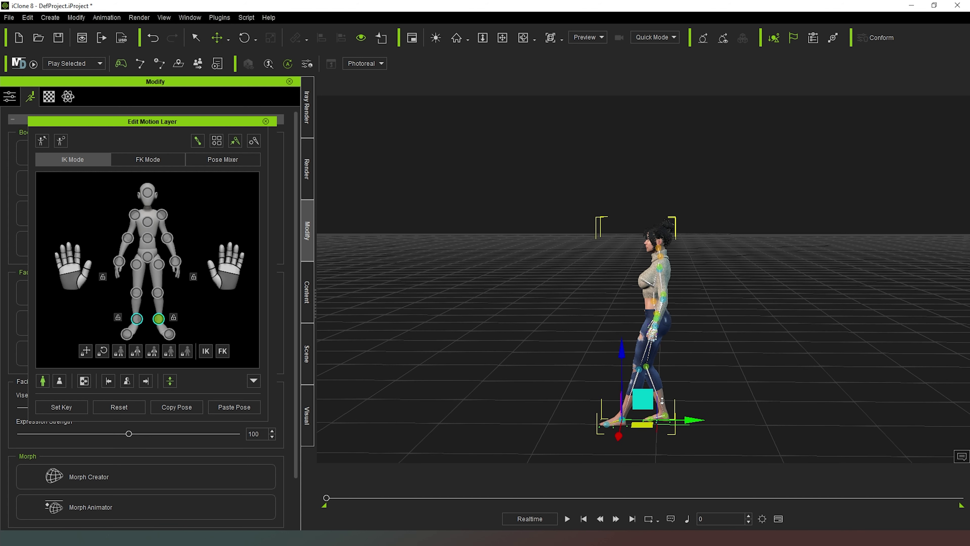
middle_click_drag(720, 315, 720, 313)
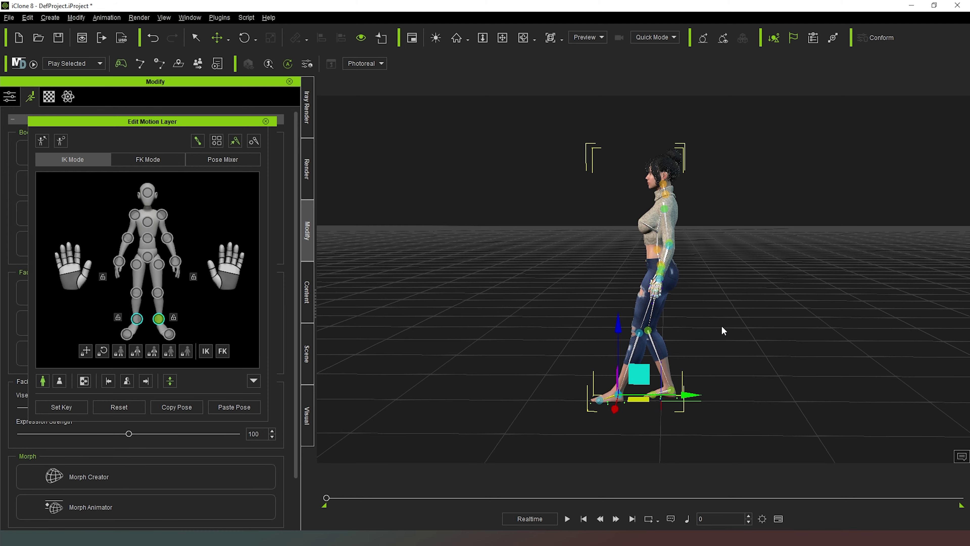
right_click_drag(723, 330, 519, 319)
right_click_drag(710, 373, 789, 336)
right_click_drag(663, 320, 575, 331)
scroll(685, 418, "up", 6)
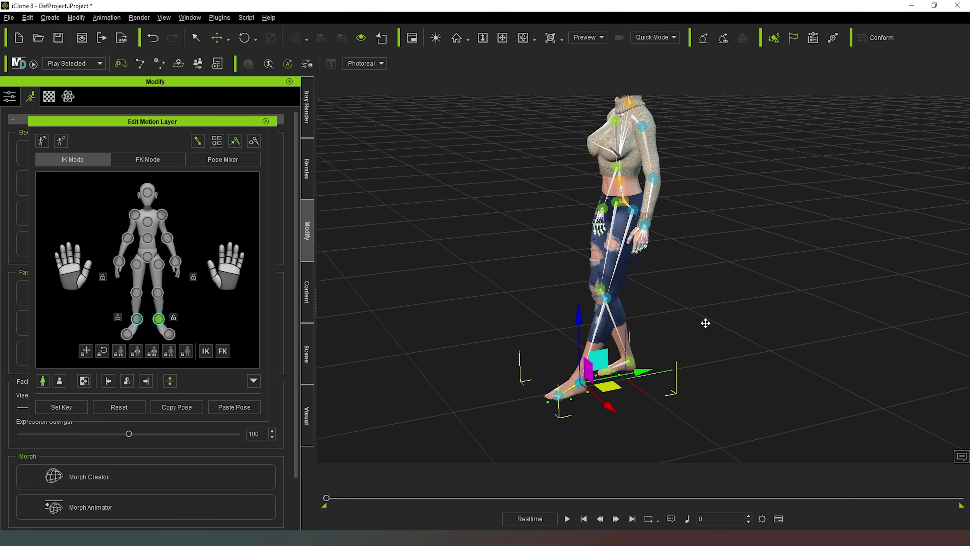
scroll(709, 330, "up", 3)
scroll(709, 325, "down", 1)
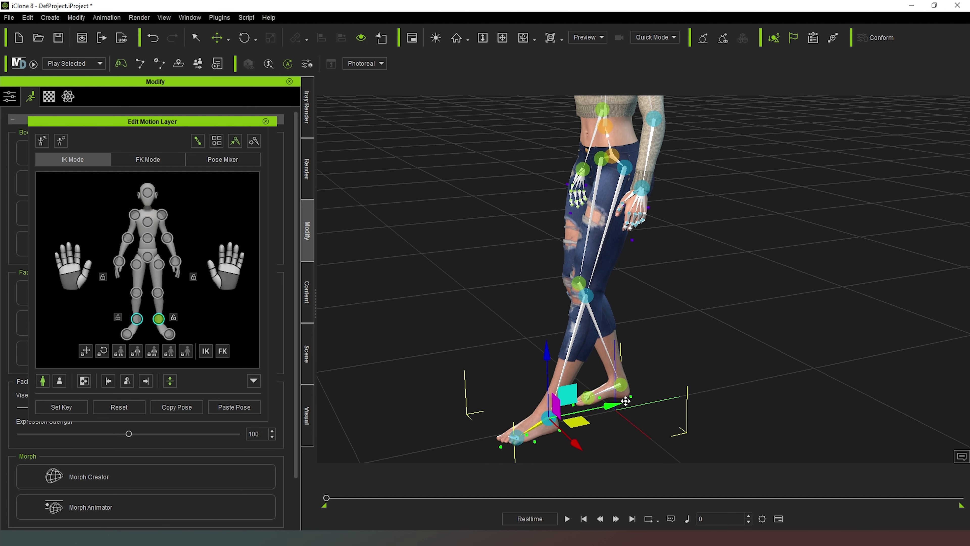
- Move the left foot back along the Y axis until it stands beside the right foot
left_click_drag(624, 402, 706, 386)
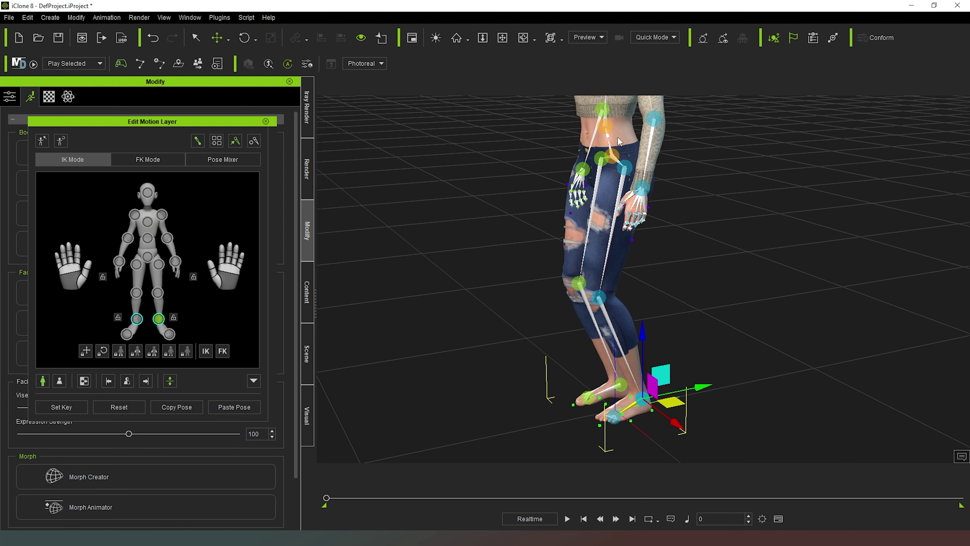
right_click_drag(666, 247, 861, 283)
right_click_drag(779, 321, 605, 253)
right_click_drag(688, 229, 803, 242)
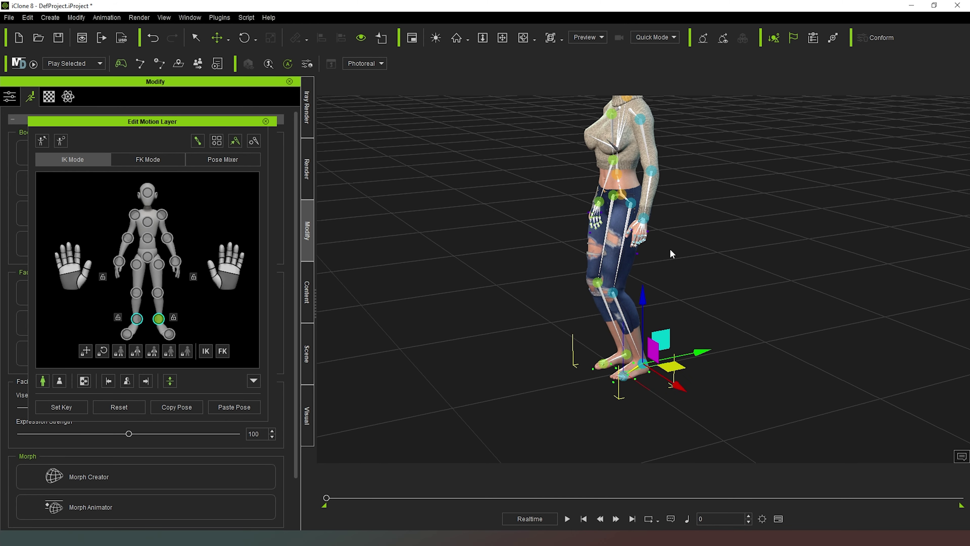
- Raise the hips slightly along the Z axis to reduce the knee bend while both feet stay planted
left_click(148, 257)
left_click_drag(622, 133, 622, 120)
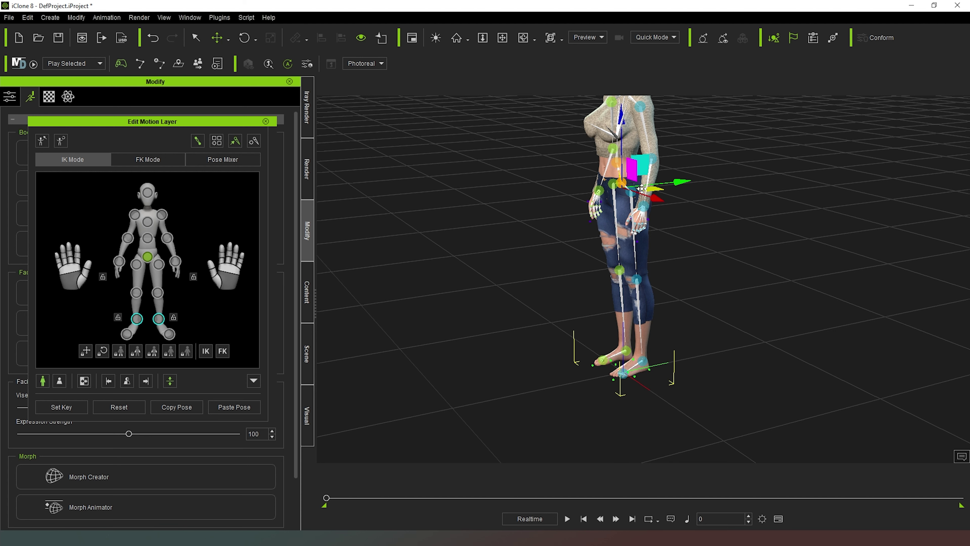
key("ctrl+z")
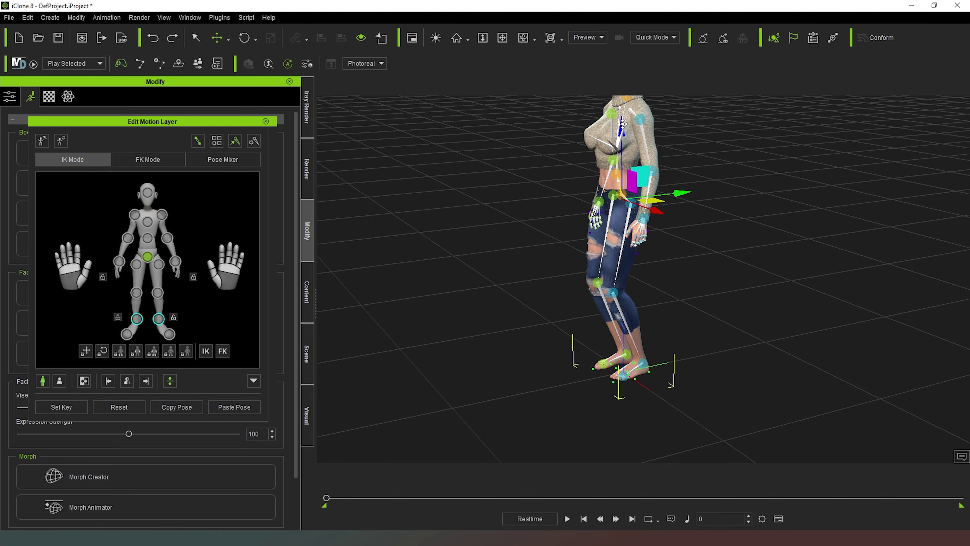
mouse_move(623, 124)
left_mouse_down()
mouse_move(624, 110)
mouse_move(632, 139)
mouse_move(633, 114)
mouse_move(634, 138)
mouse_move(634, 110)
mouse_move(634, 122)
left_mouse_up()
key("ctrl+z")
key("ctrl+y")
key("ctrl+z")
key("ctrl+y")
- Move the left knee backward along the Y axis to straighten the left leg
right_click_drag(715, 339, 960, 366)
right_click_drag(796, 303, 615, 251)
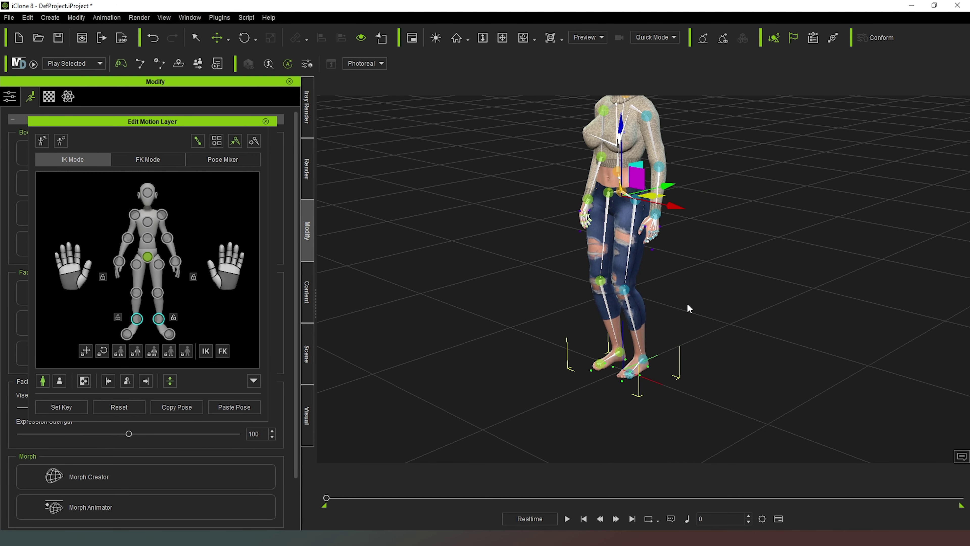
right_click_drag(689, 308, 849, 291)
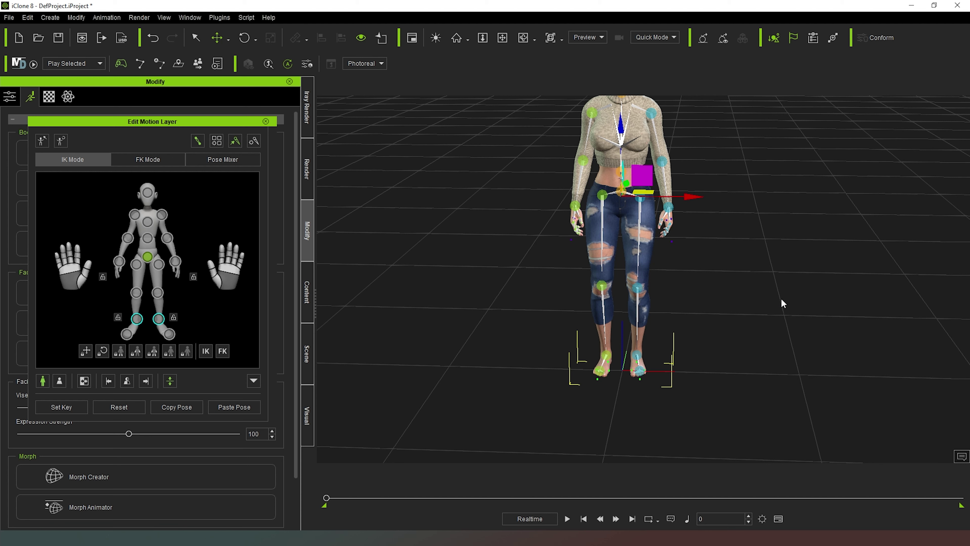
right_click_drag(783, 300, 625, 294)
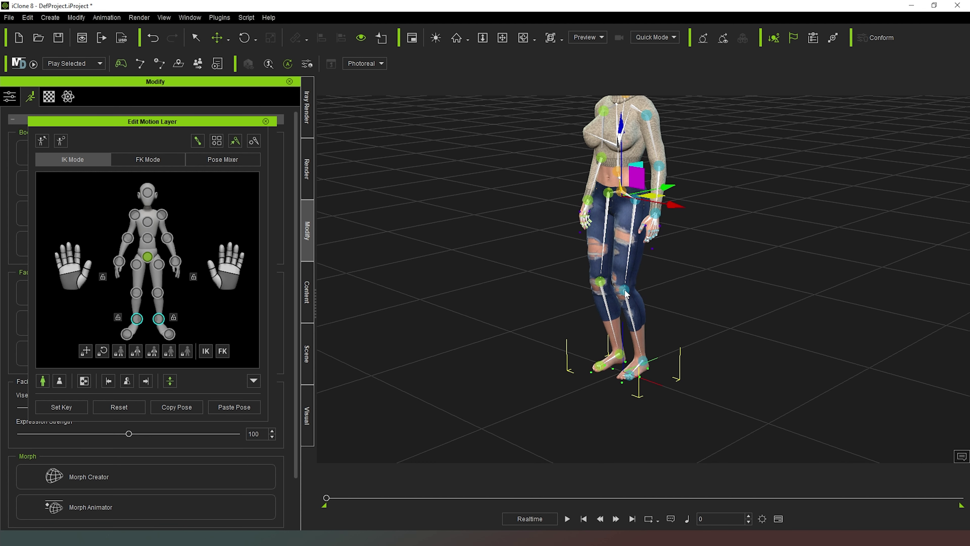
left_click(625, 293)
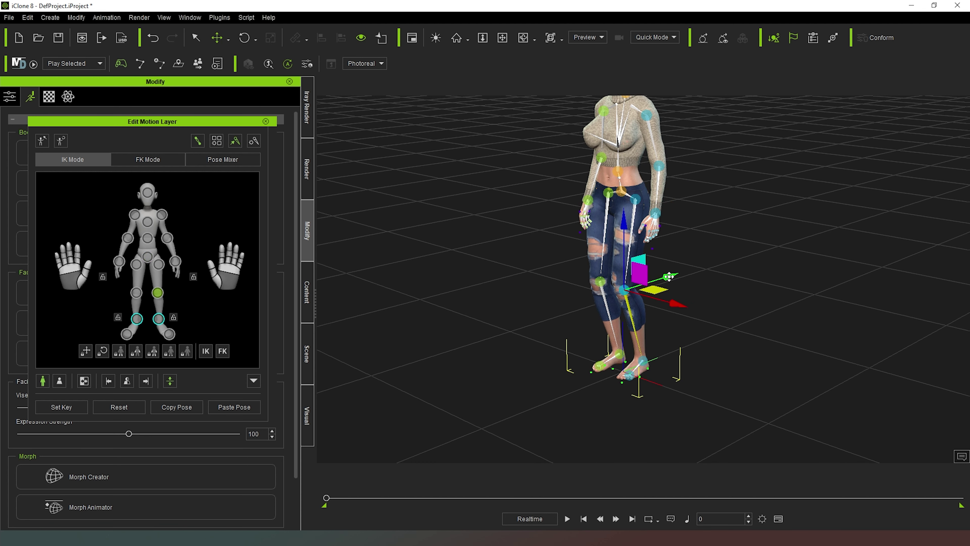
left_click_drag(674, 274, 684, 275)
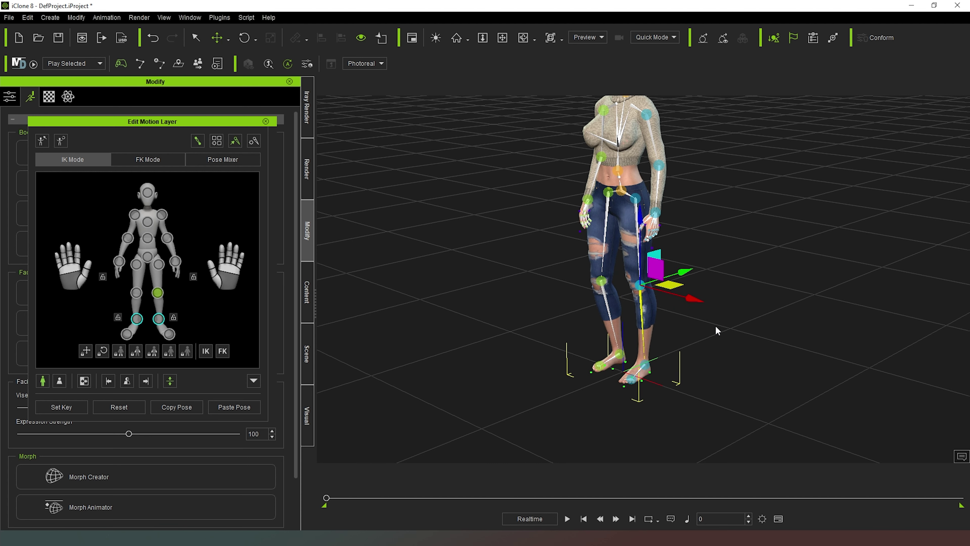
right_click_drag(716, 329, 833, 315)
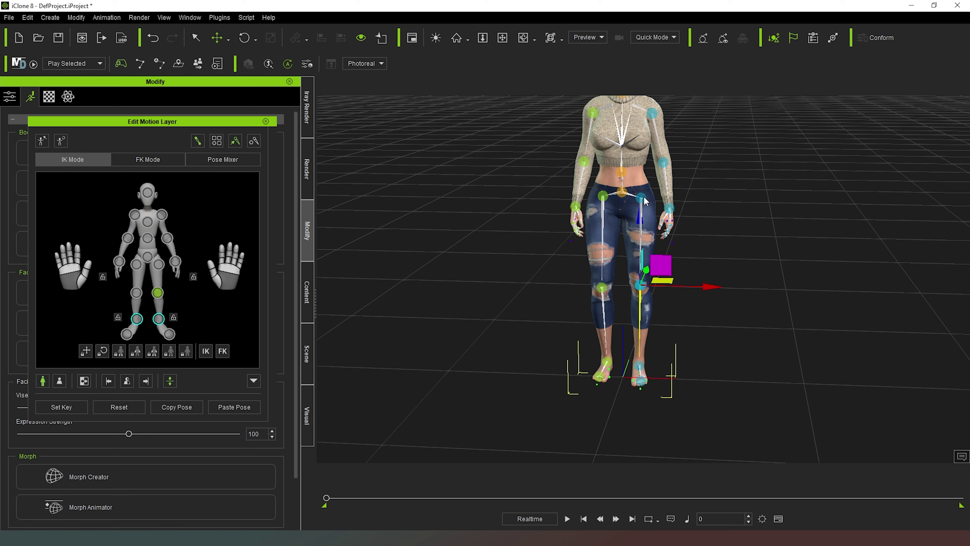
left_click(603, 196)
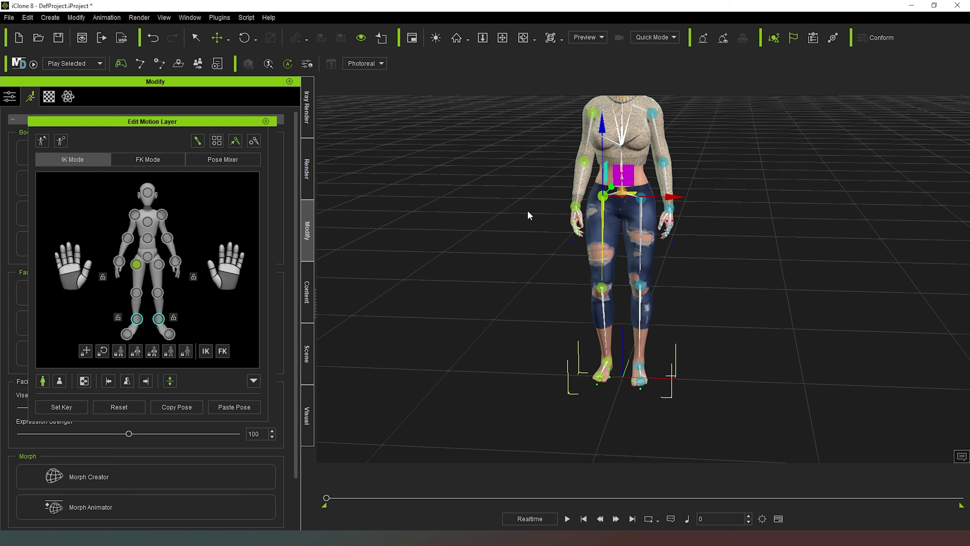
left_click_drag(602, 128, 602, 141)
left_click_drag(629, 217, 633, 195)
- Rotate the hips sideways around the Y axis so the pelvis drops on the character's right side
left_click(623, 194)
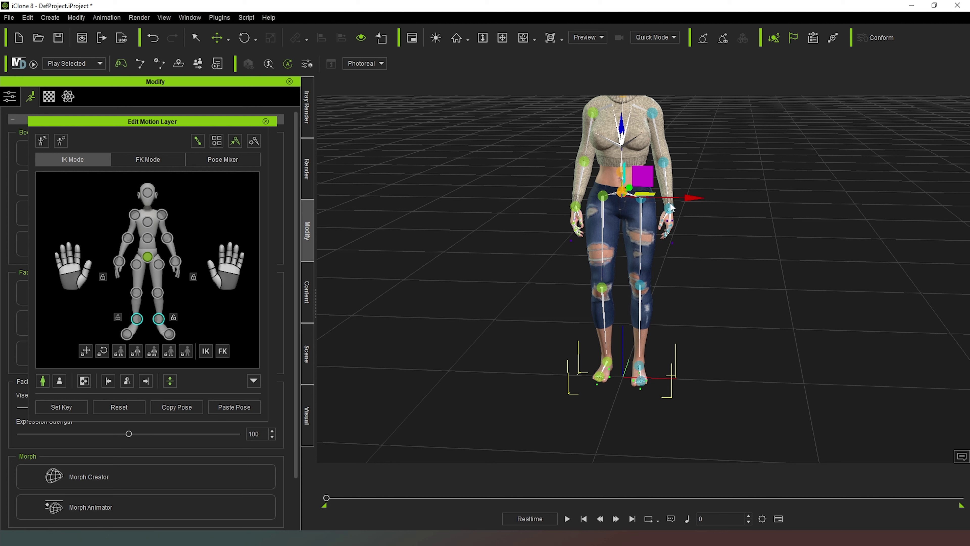
key("e")
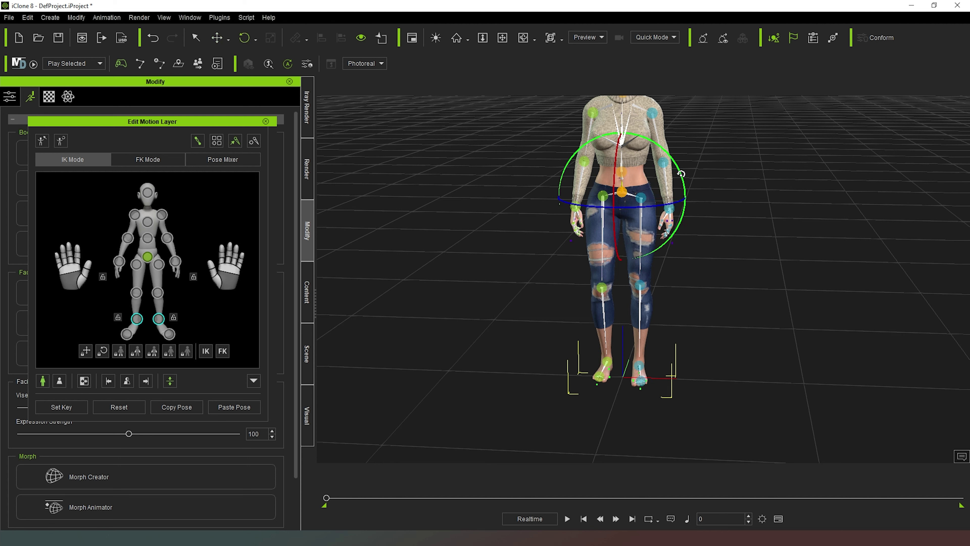
left_click_drag(681, 174, 675, 168)
right_click_drag(781, 355, 614, 346)
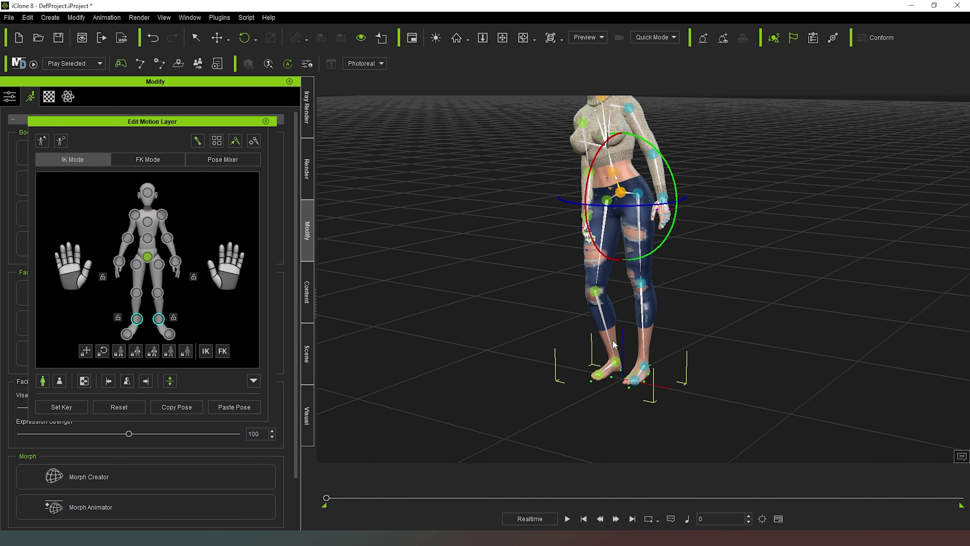
- Move the right foot outward along the X axis, away from the left foot
left_click(617, 366)
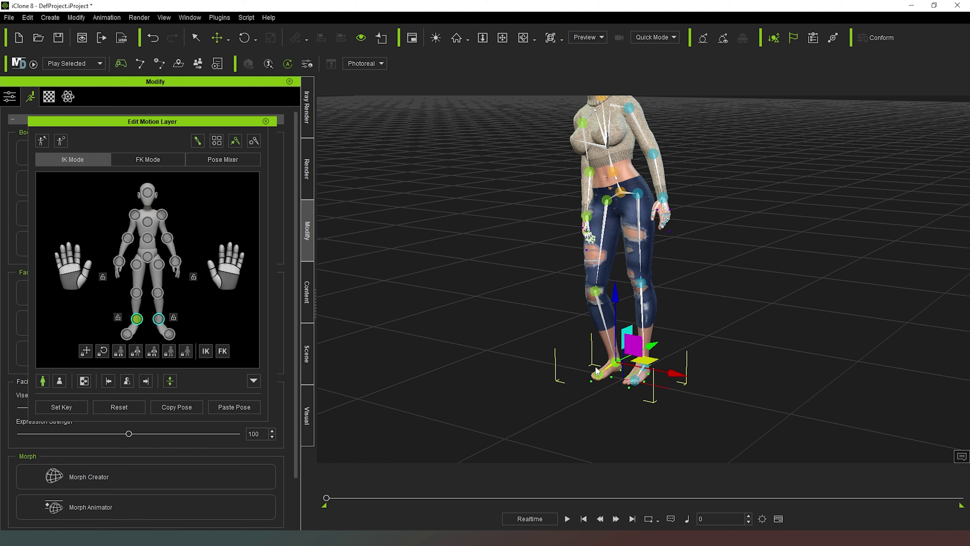
key("w")
left_click_drag(670, 376, 634, 364)
right_click_drag(783, 273, 825, 300)
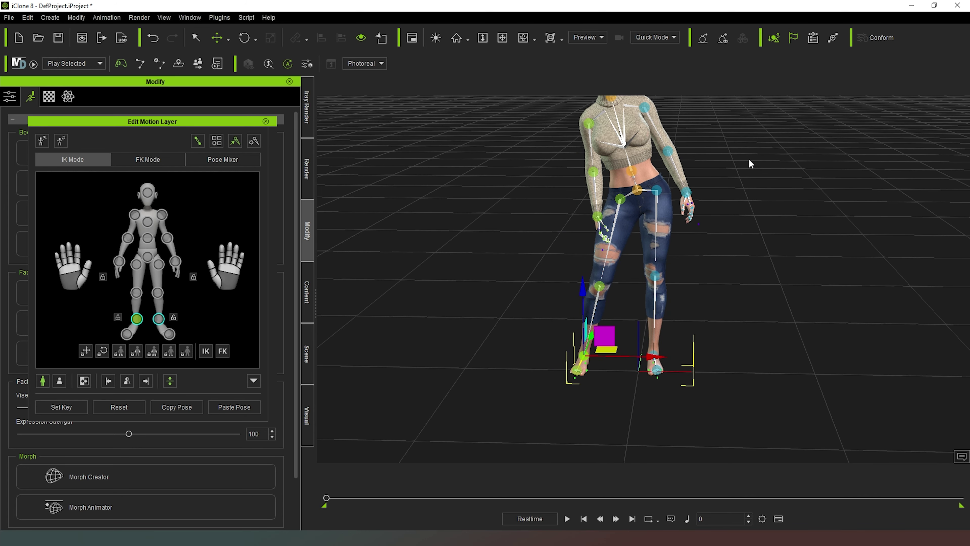
- Rotate the chest sideways around the Y axis to bring the leaning torso upright, undoing the excess rotation
right_click_drag(749, 163, 734, 194)
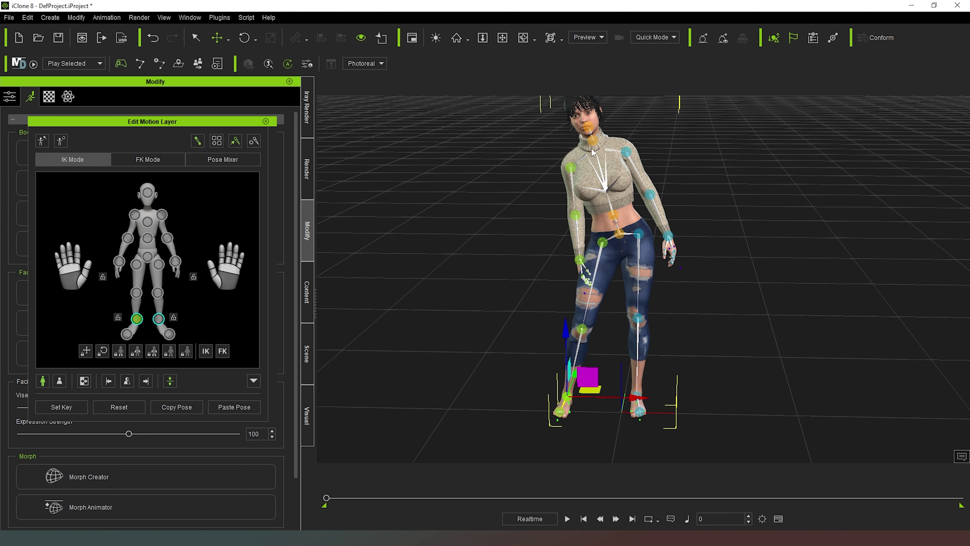
left_click(147, 222)
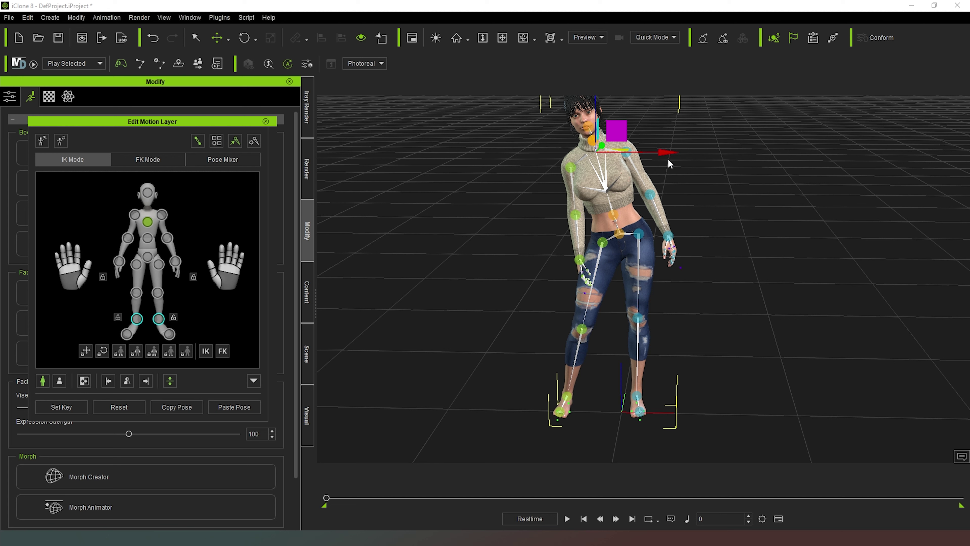
key("e")
left_click_drag(662, 150, 663, 149)
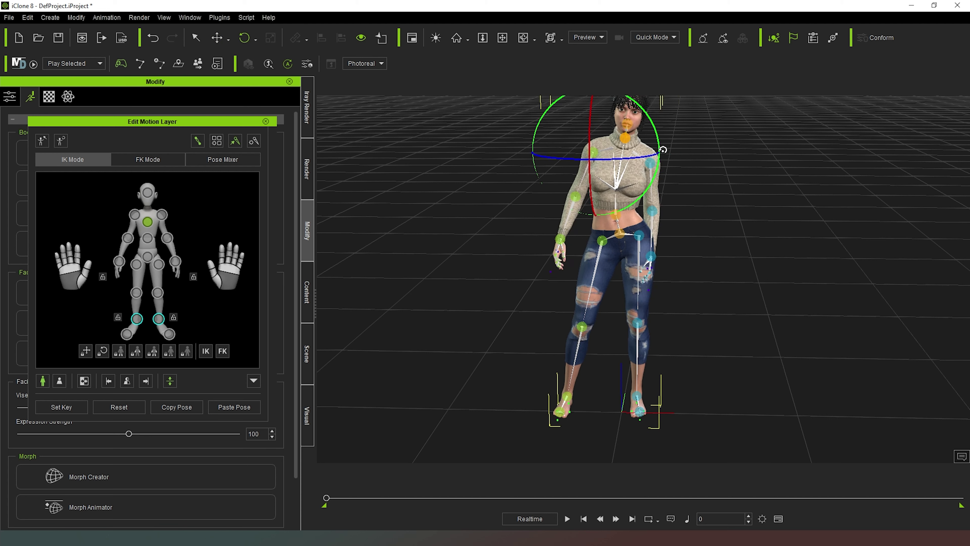
key("ctrl+z")
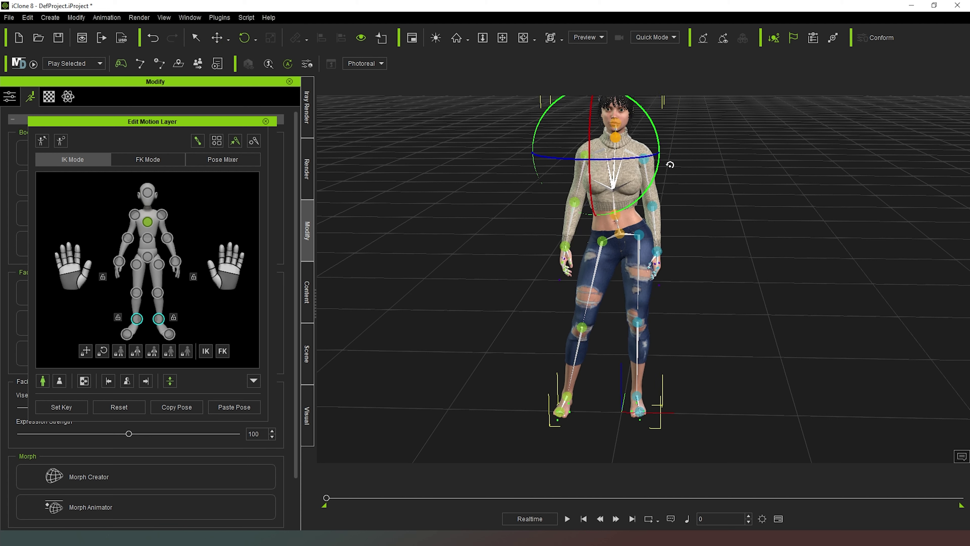
- Examine the weight-shifted stance and the right knee from low, front and side angles
left_click_drag(796, 253, 787, 207, "alt")
right_click_drag(786, 207, 907, 186)
right_click_drag(816, 258, 683, 257)
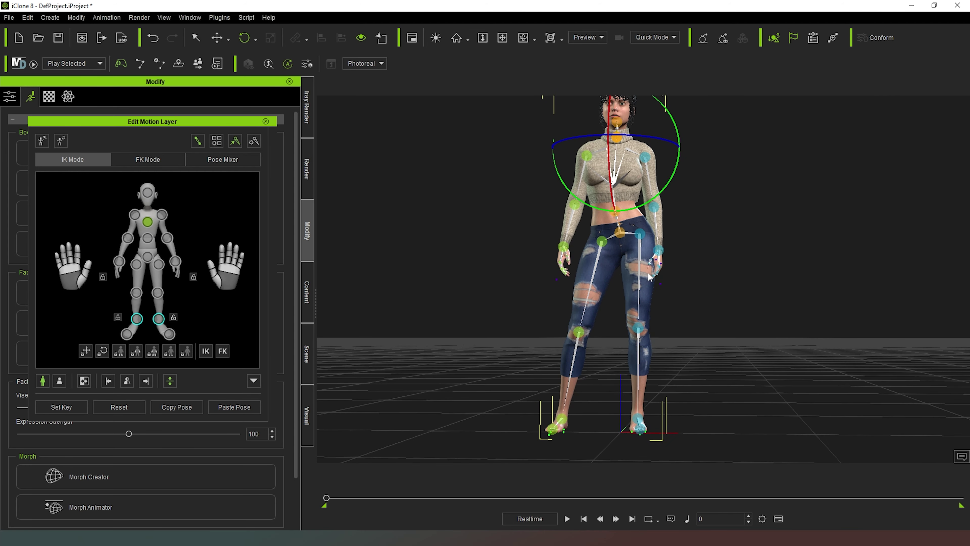
right_click_drag(808, 327, 884, 342)
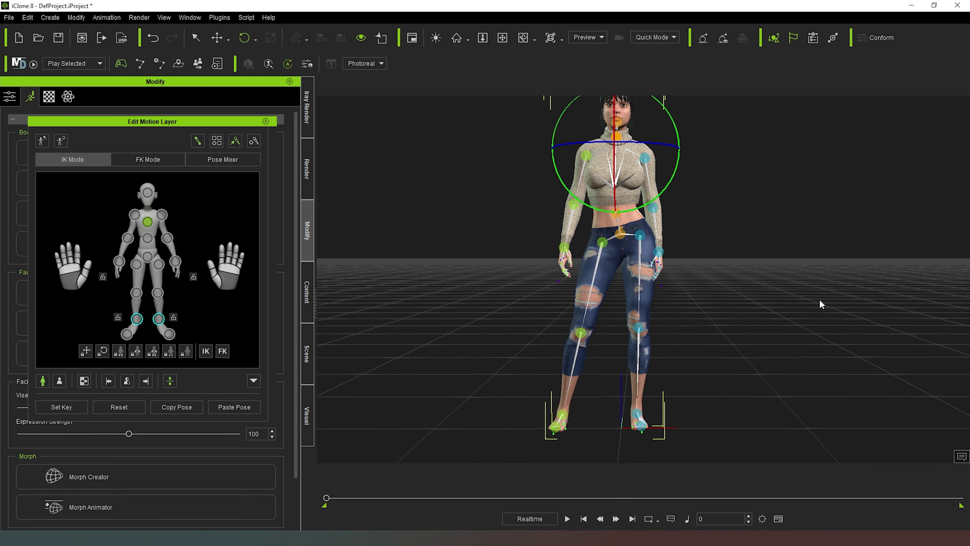
right_click_drag(766, 290, 482, 302)
right_click_drag(622, 308, 931, 336)
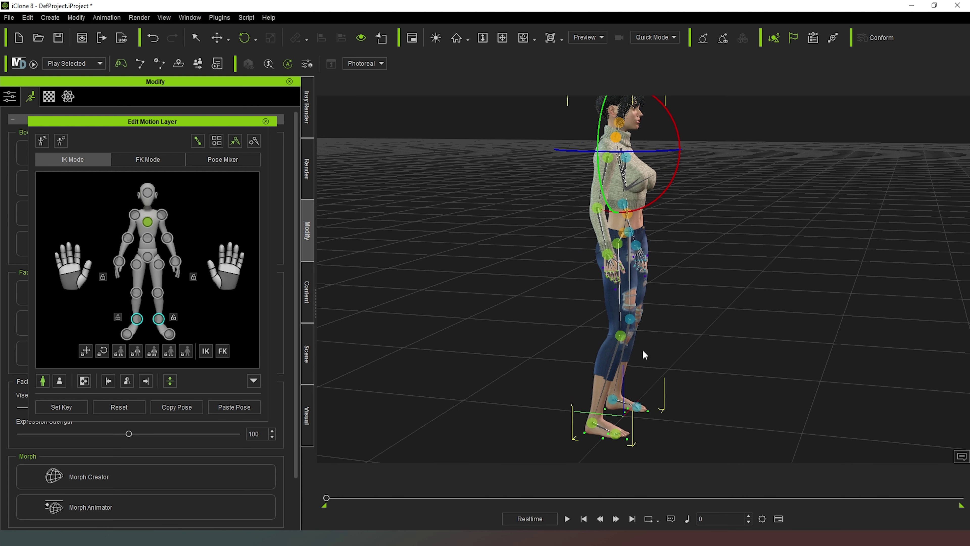
left_click(619, 336)
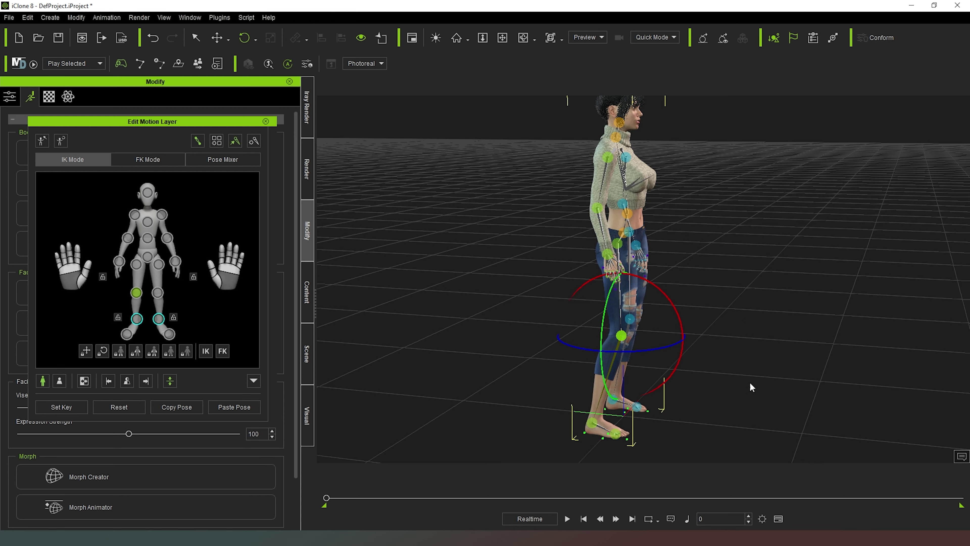
right_click_drag(736, 342, 471, 314)
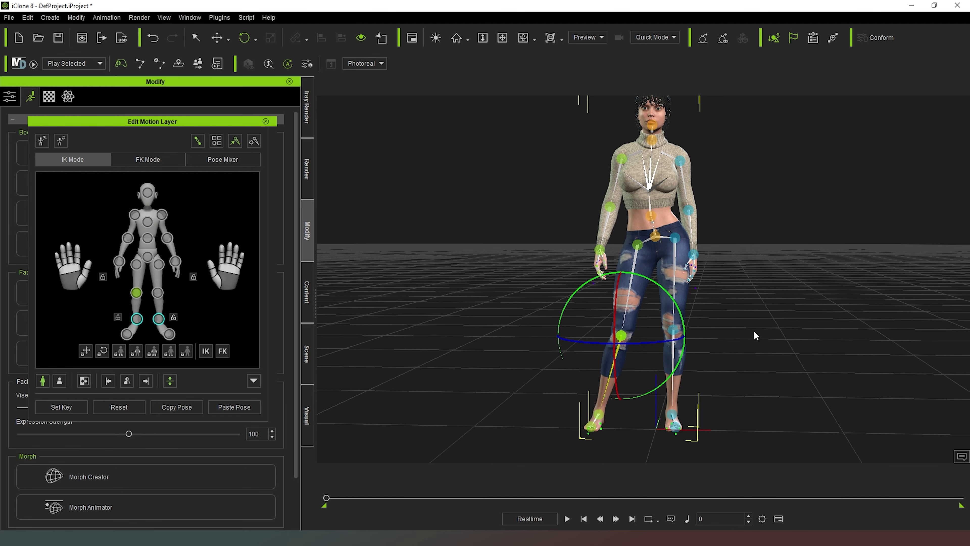
- Focus on the right foot and rotate it around the X axis at its toe-tip contact point to lift the heel
left_click(590, 429)
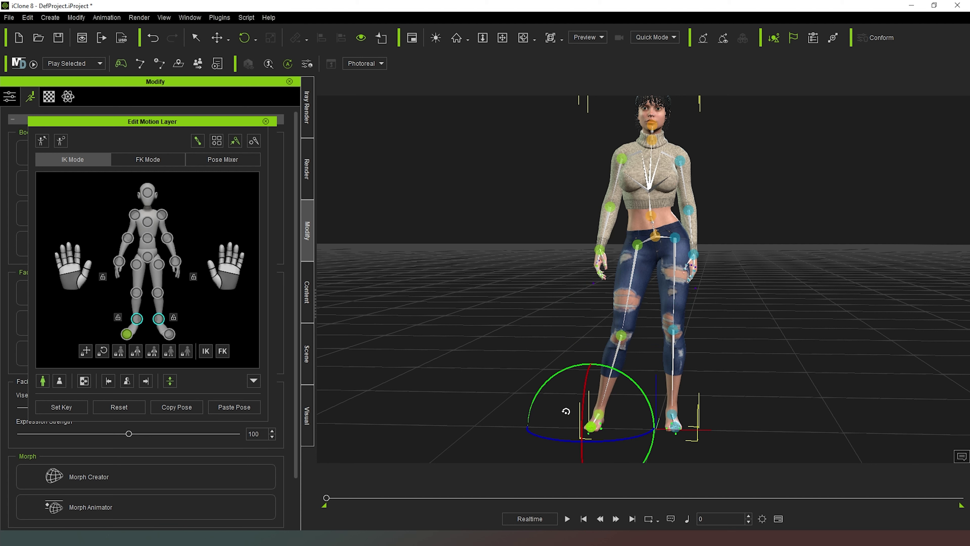
key("z")
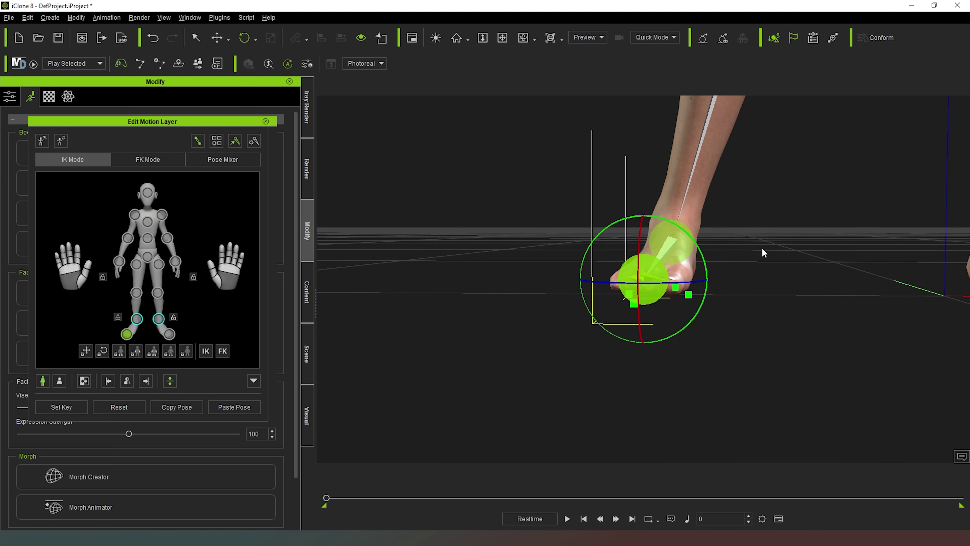
right_click_drag(763, 254, 944, 335)
right_click_drag(781, 315, 899, 314)
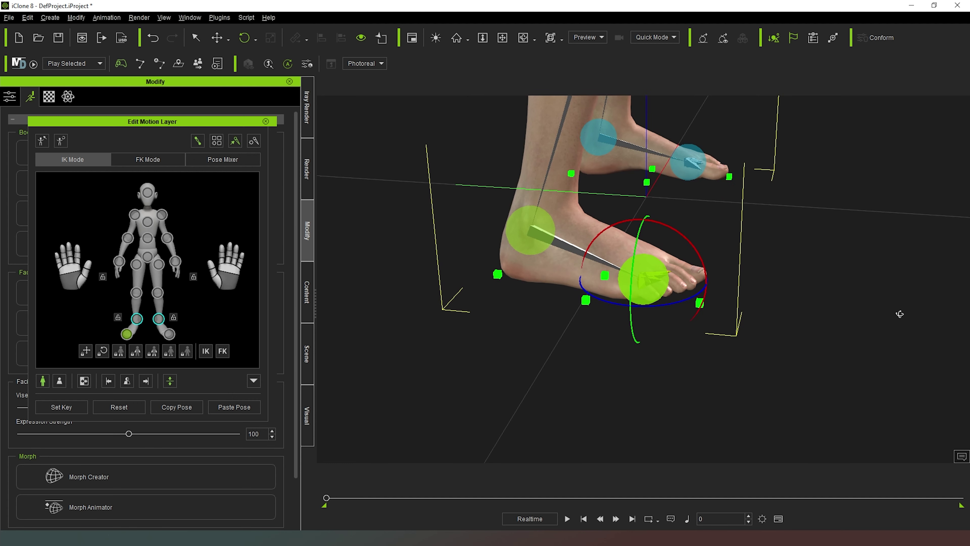
left_click(698, 302)
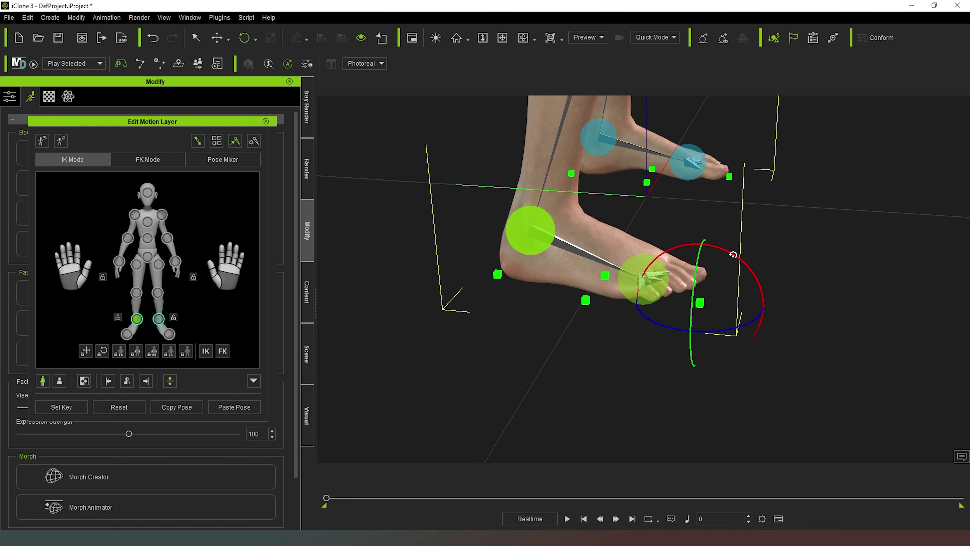
left_click_drag(734, 254, 743, 256)
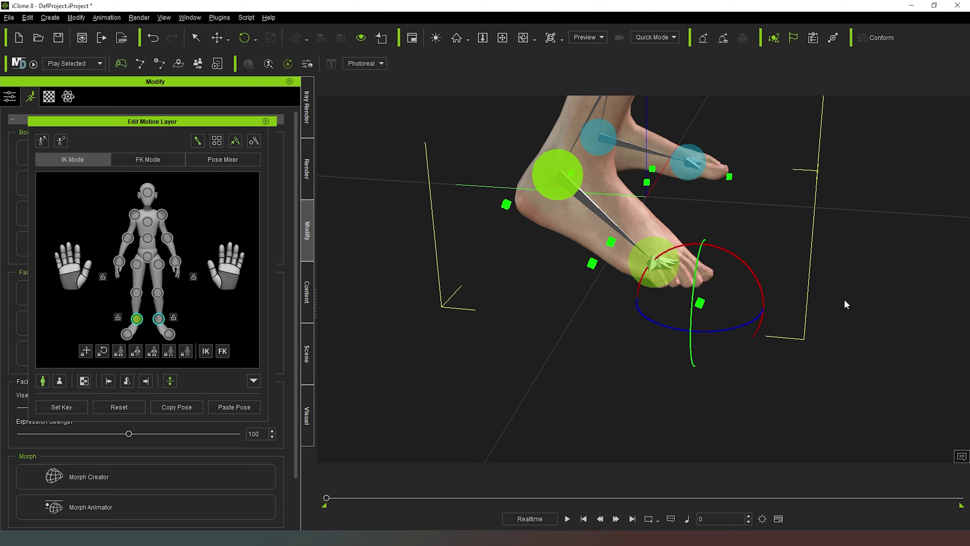
- Lower the right foot along the Z axis from its toe-tip contact point
right_click_drag(850, 305, 716, 292)
left_click(657, 249)
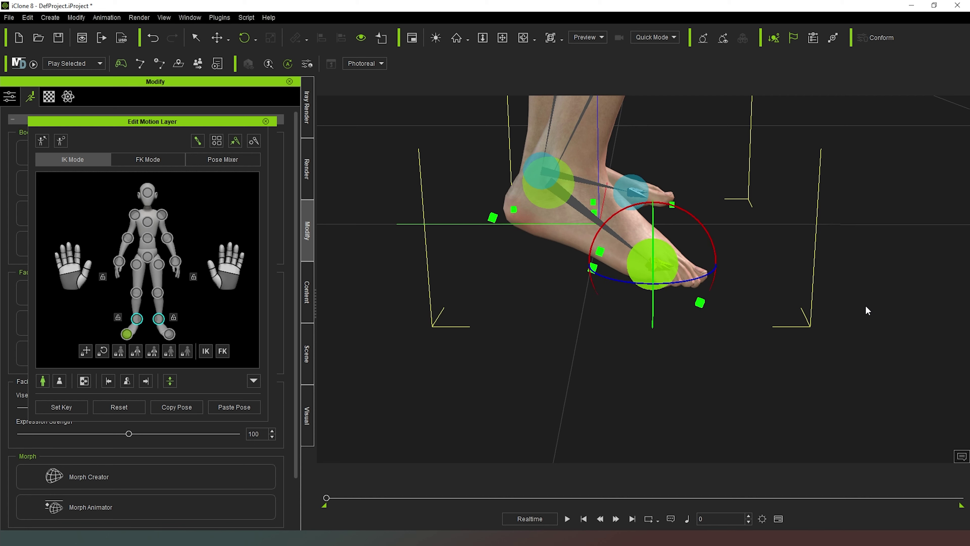
right_click_drag(878, 311, 762, 260)
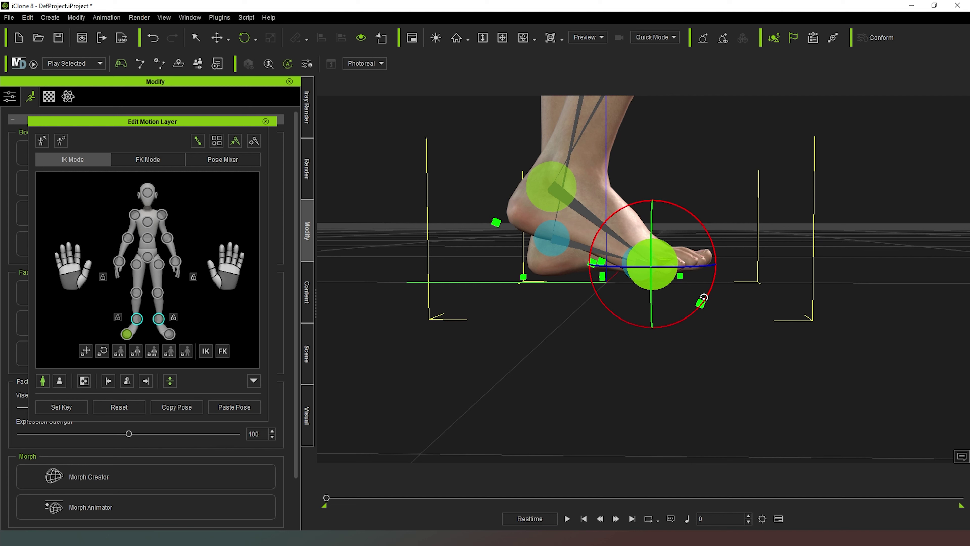
left_click(700, 302)
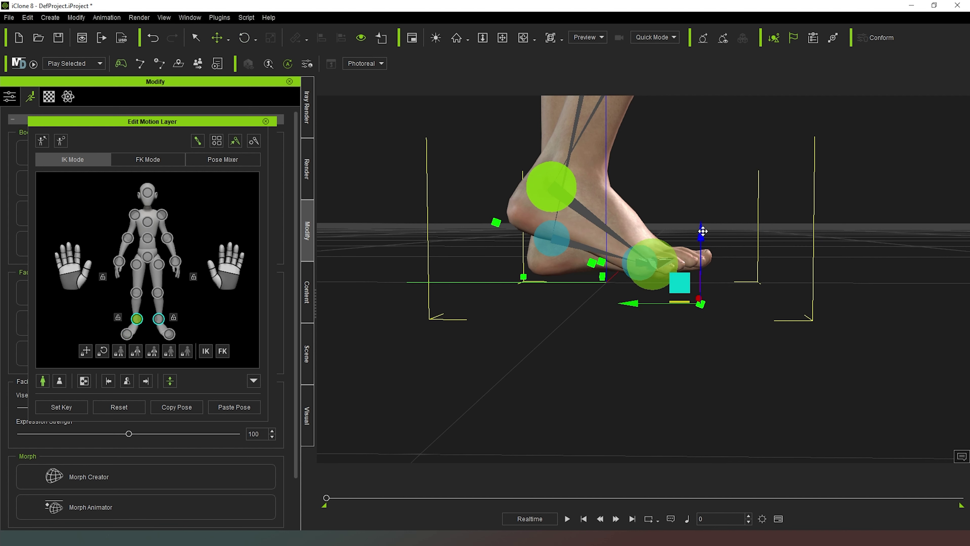
left_click_drag(703, 228, 702, 263)
- Examine the raised right heel and both legs from the side and front
left_click_drag(827, 318, 818, 291, "alt")
right_click_drag(818, 292, 765, 312)
scroll(764, 312, "down", 5)
right_click_drag(867, 259, 598, 254)
scroll(598, 255, "down", 4)
right_click_drag(712, 248, 848, 225)
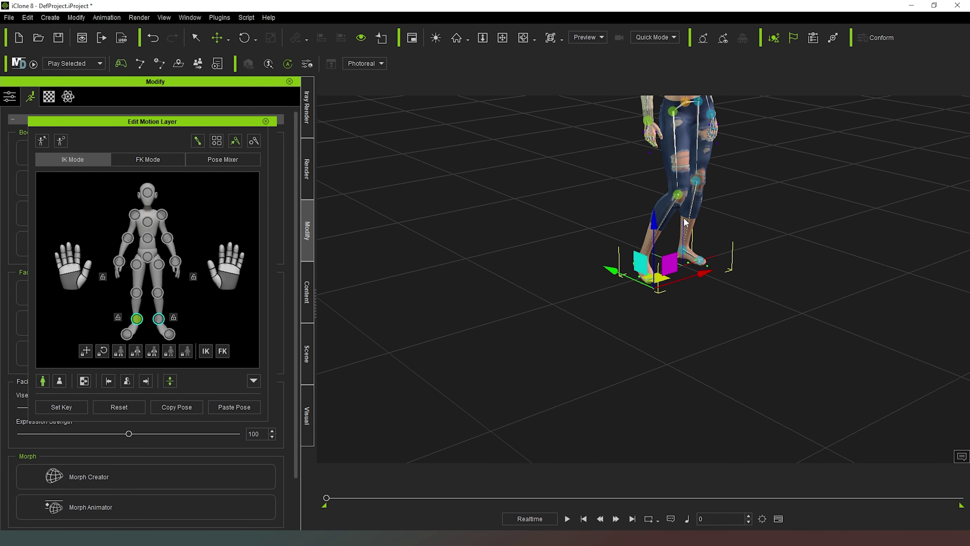
right_click_drag(780, 210, 744, 223)
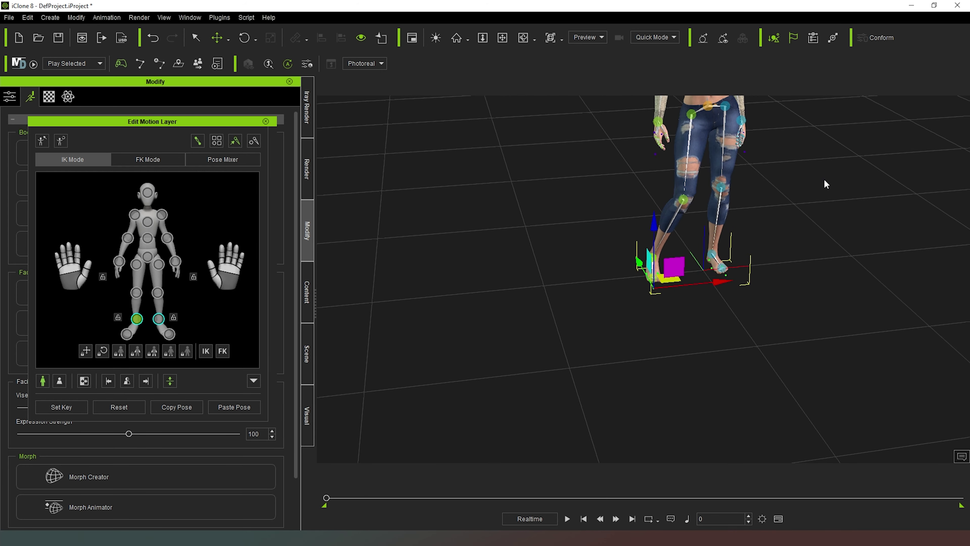
- Focus on the right foot and rotate it around the X axis at its toe-tip contact point to lower the heel
middle_click_drag(817, 186, 698, 221)
right_click_drag(698, 220, 848, 284)
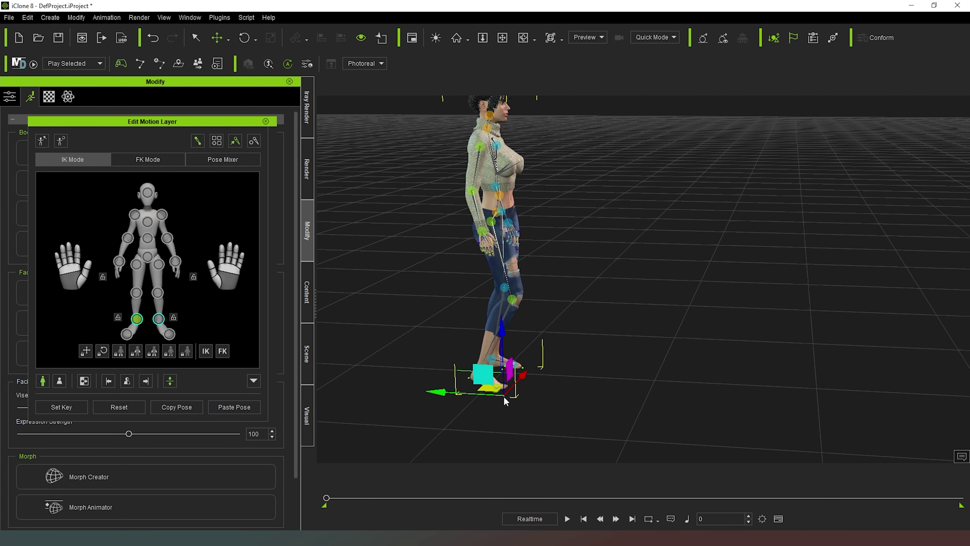
key("z")
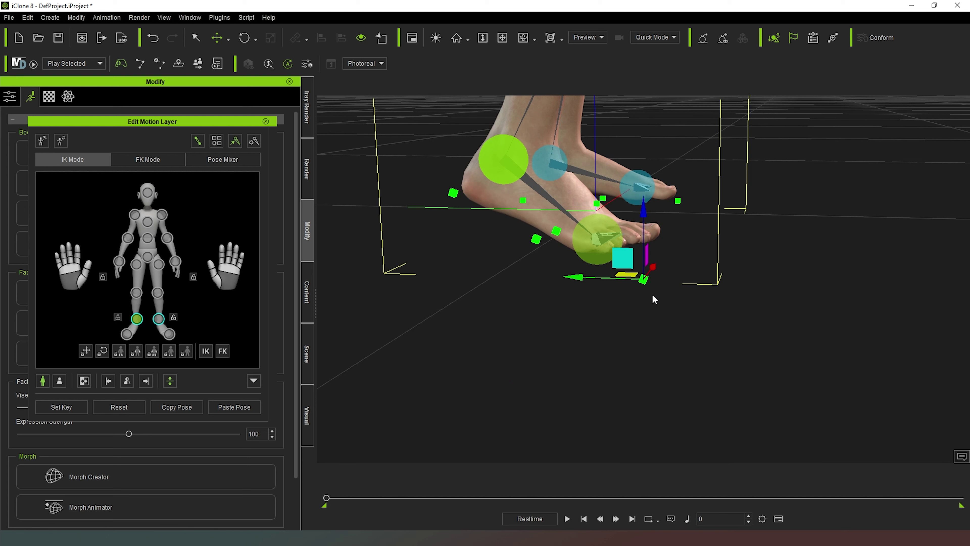
key("e")
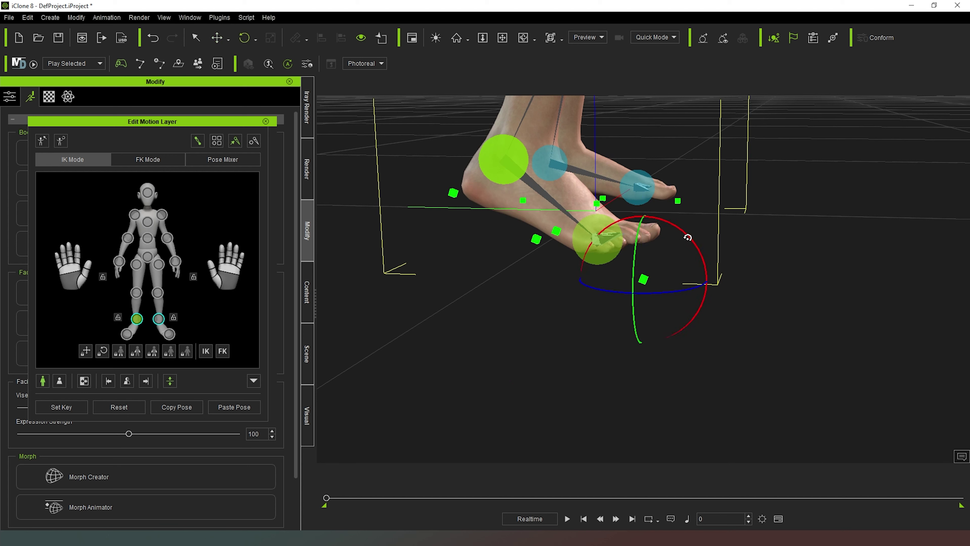
left_click_drag(687, 237, 678, 232)
- Bend the right toes down around the X axis to flatten them and raise the right ankle slightly along the Z axis
left_click(594, 237)
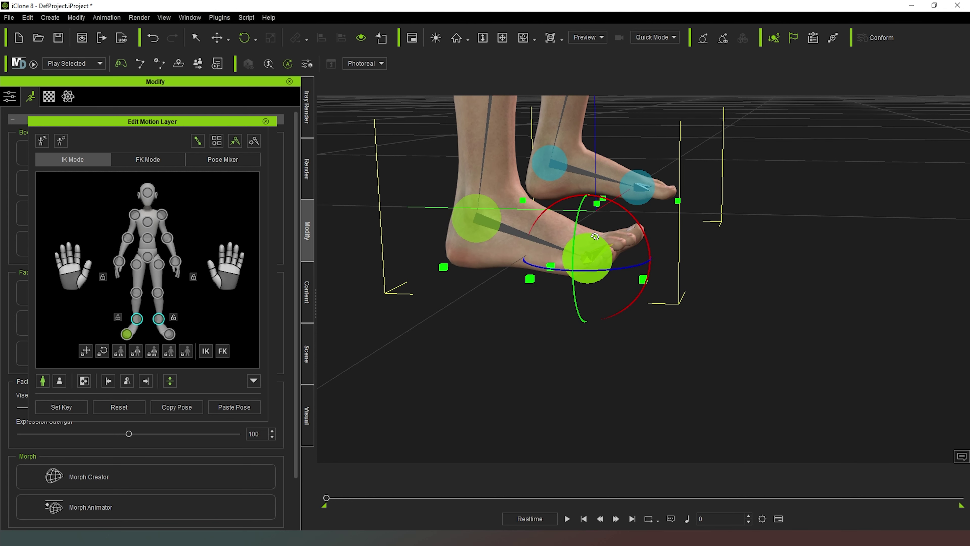
left_click_drag(623, 209, 638, 221)
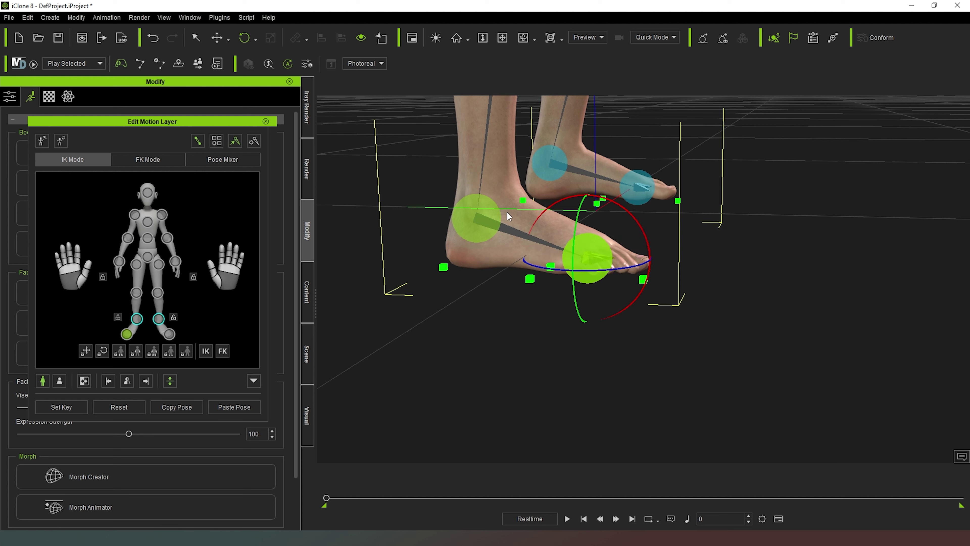
key("w")
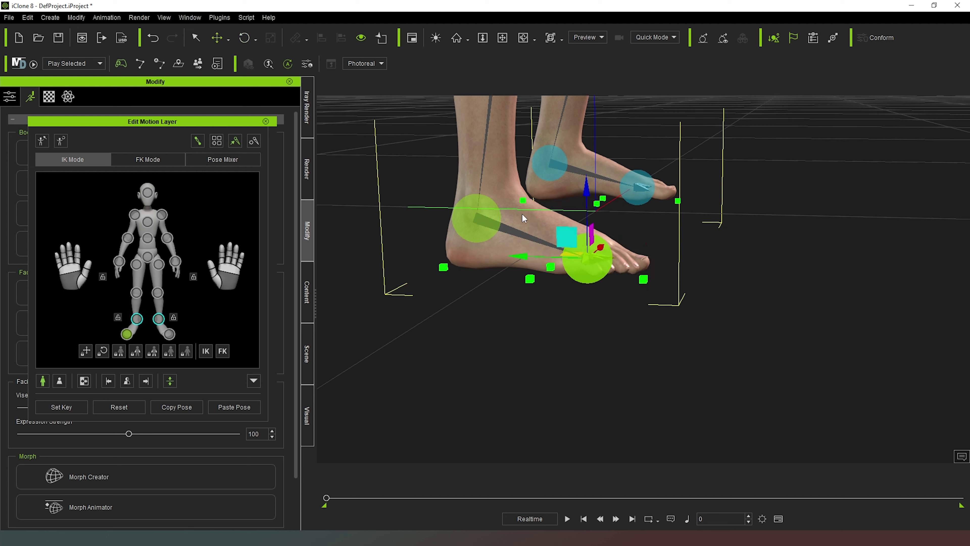
left_click(472, 213)
left_click_drag(472, 143, 469, 123)
- Examine the full standing pose from the front, side and back
right_click_drag(821, 290, 350, 248)
scroll(480, 275, "down", 5)
scroll(554, 288, "down", 3)
right_click_drag(768, 211, 884, 210)
scroll(860, 224, "down", 4)
scroll(797, 197, "down", 1)
middle_click_drag(755, 161, 694, 284)
scroll(658, 255, "up", 4)
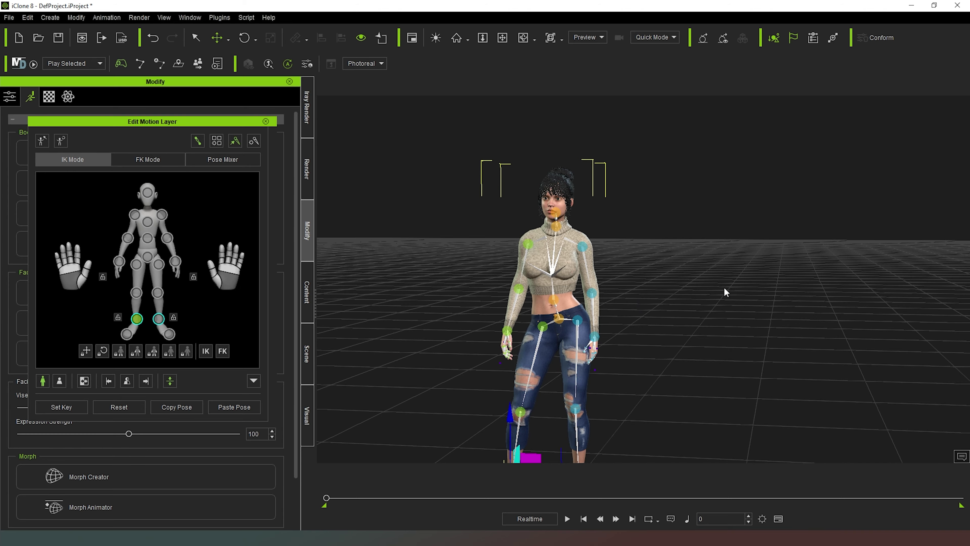
right_click_drag(727, 291, 635, 322)
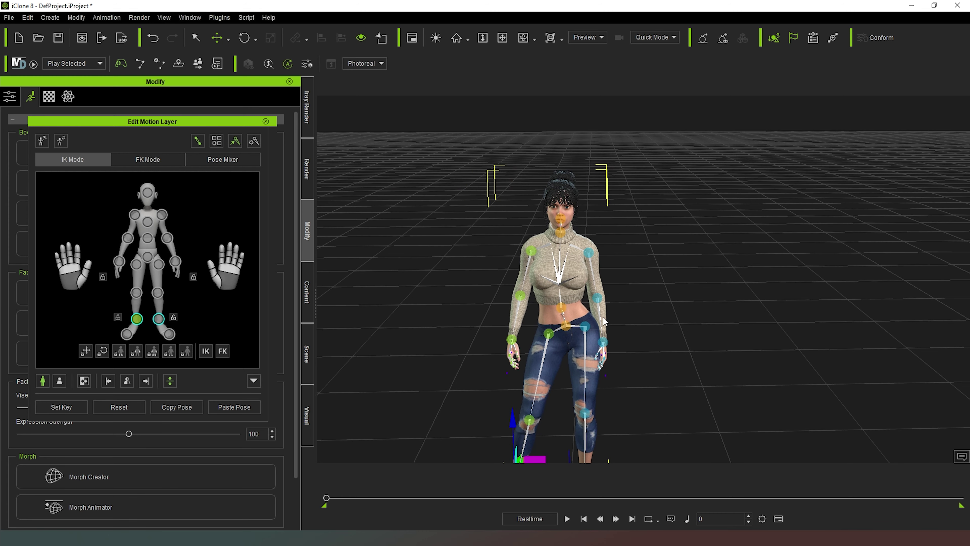
right_click_drag(792, 336, 565, 339)
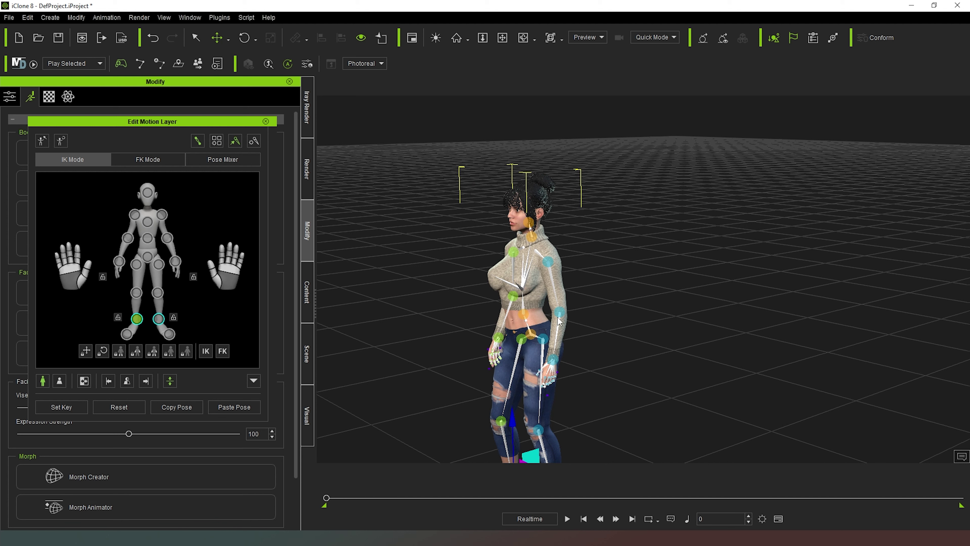
right_click_drag(730, 346, 337, 312)
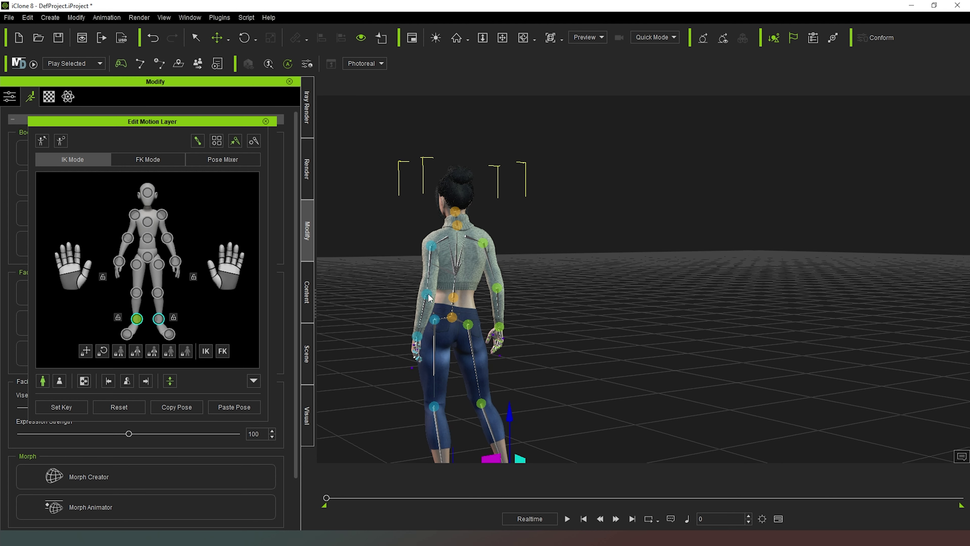
- Move the left hand backward along the Y axis from its wrist controller until it rests beside the hip
left_click(417, 337)
left_click_drag(578, 302, 728, 306, "alt")
right_click_drag(588, 298, 573, 343, "alt")
middle_click_drag(515, 352, 720, 296, "alt")
scroll(690, 312, "up", 5)
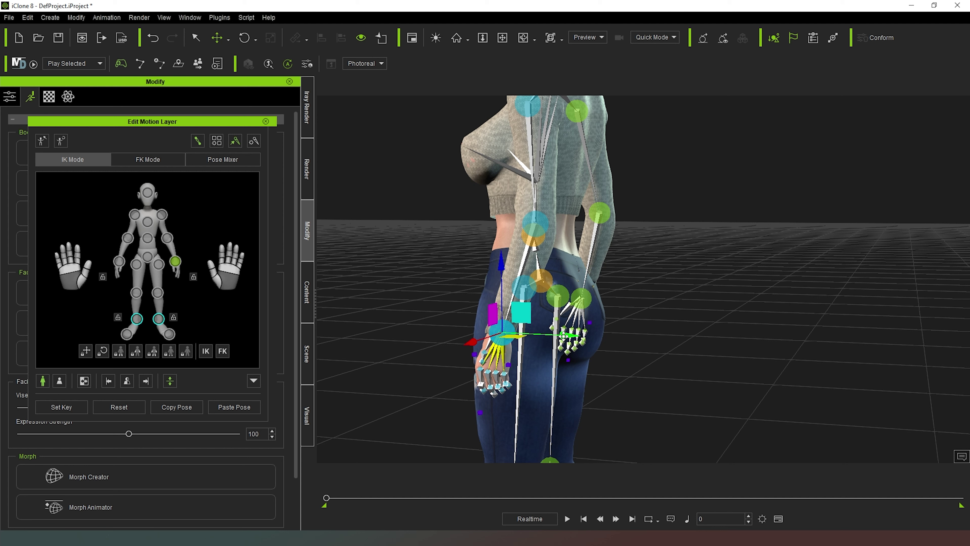
left_click_drag(563, 335, 602, 337)
left_click_drag(751, 290, 558, 286, "alt")
right_click_drag(558, 286, 759, 332)
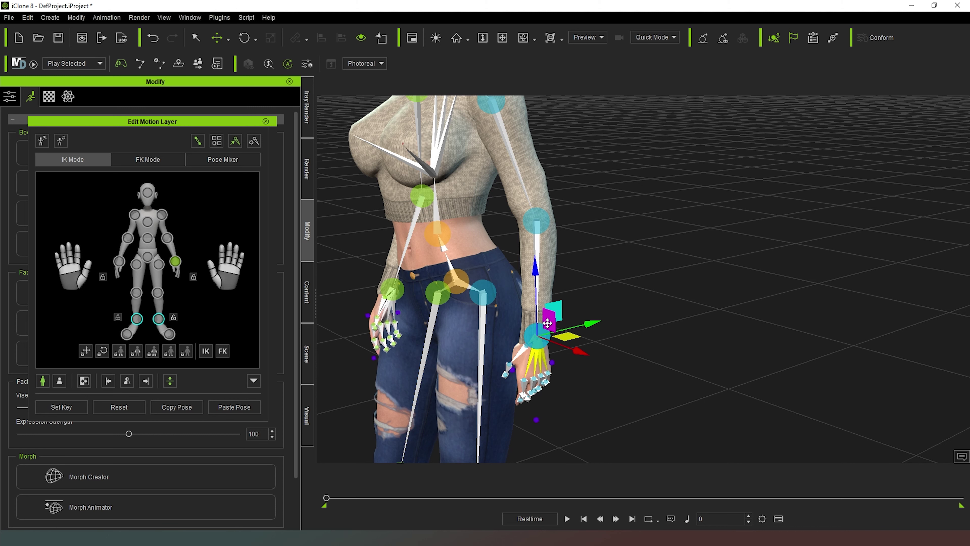
right_click_drag(726, 302, 608, 336)
left_click_drag(609, 335, 610, 335)
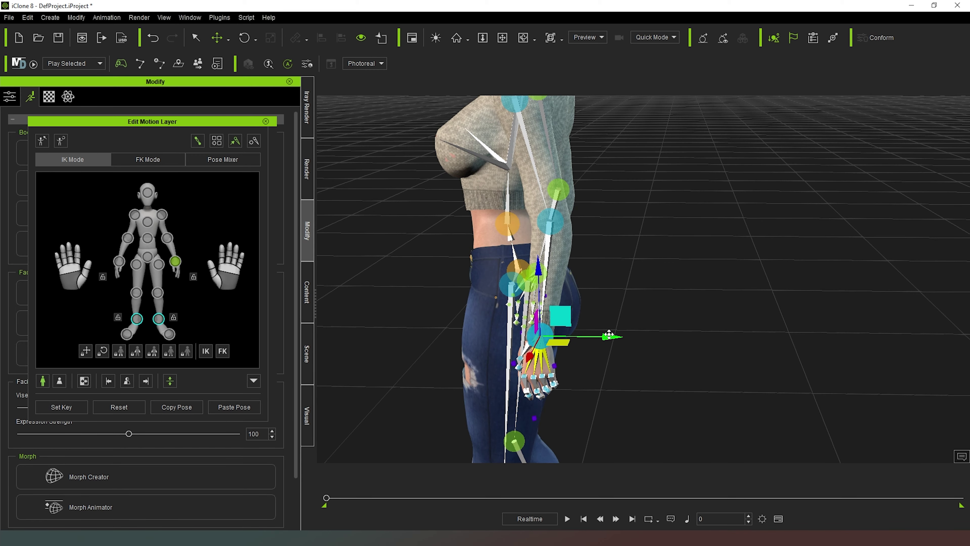
- Rotate the left hand slightly at the wrist
right_click_drag(634, 297, 728, 272)
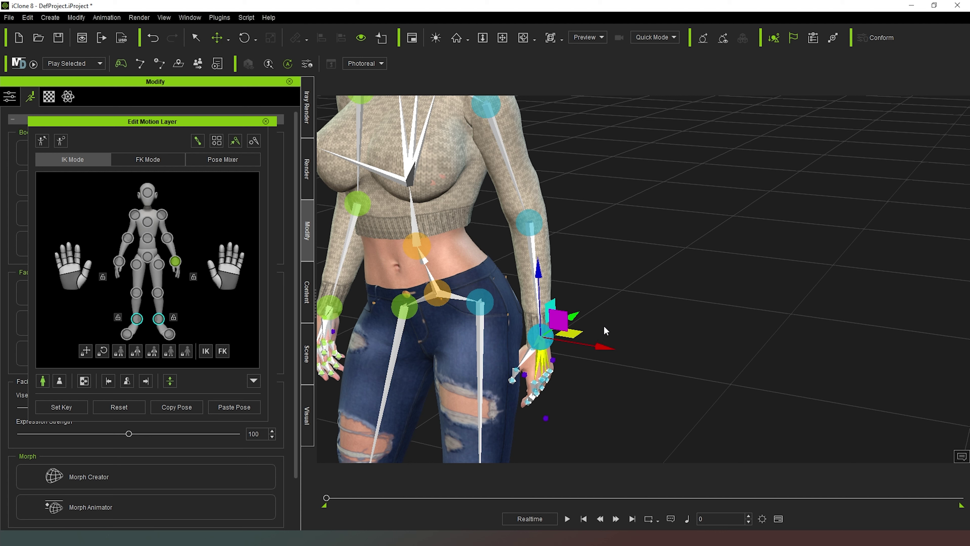
key("e")
mouse_move(583, 352)
left_mouse_down()
mouse_move(543, 361)
mouse_move(580, 358)
left_mouse_up()
right_click_drag(717, 317, 724, 254)
right_click_drag(743, 220, 766, 201)
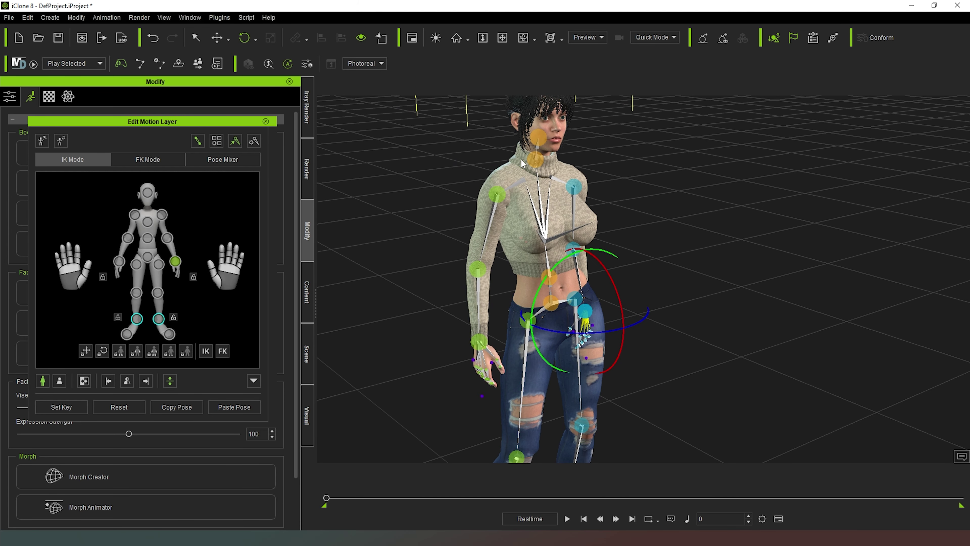
- Rotate the right upper arm at the shoulder to lift it and swing it out to the side
left_click(497, 195)
left_click_drag(457, 148, 488, 146)
right_click_drag(748, 208, 767, 208)
right_click_drag(422, 204, 637, 231)
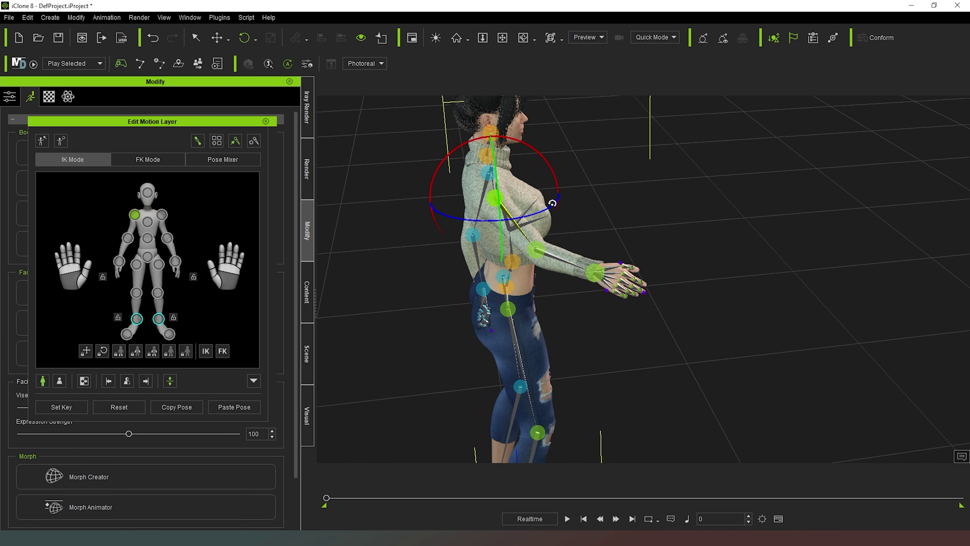
left_click_drag(552, 202, 601, 229)
mouse_move(600, 229)
right_mouse_down()
mouse_move(678, 234)
mouse_move(416, 204)
mouse_move(617, 231)
mouse_move(608, 246)
right_mouse_up()
mouse_move(542, 186)
left_mouse_down()
mouse_move(533, 173)
mouse_move(549, 179)
left_mouse_up()
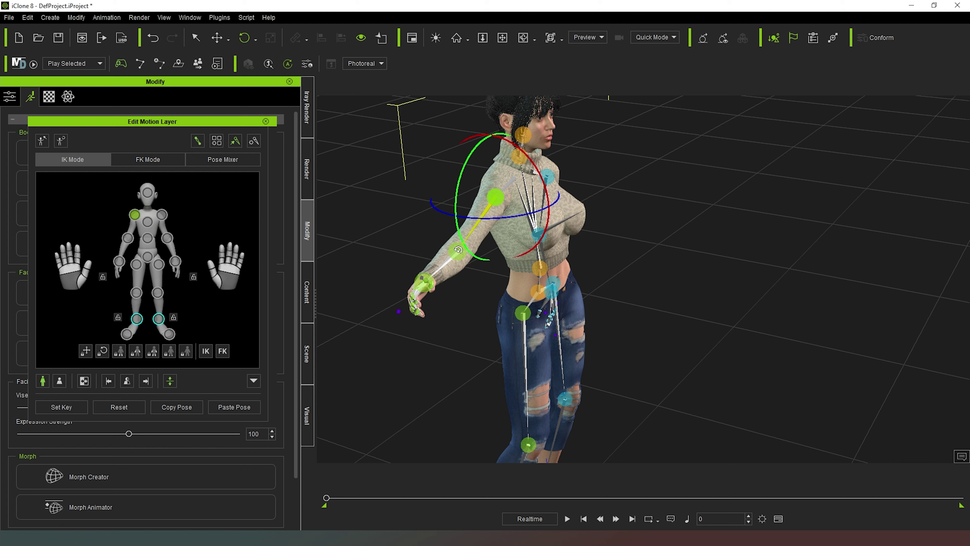
- Rotate the right forearm around the Y axis at the elbow to bend it upward
left_click(472, 228)
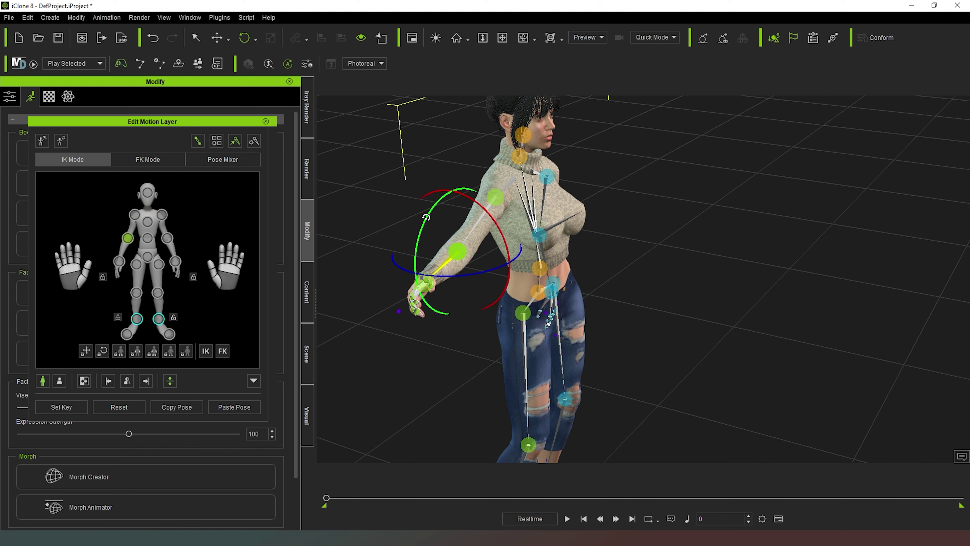
left_click_drag(437, 198, 456, 174)
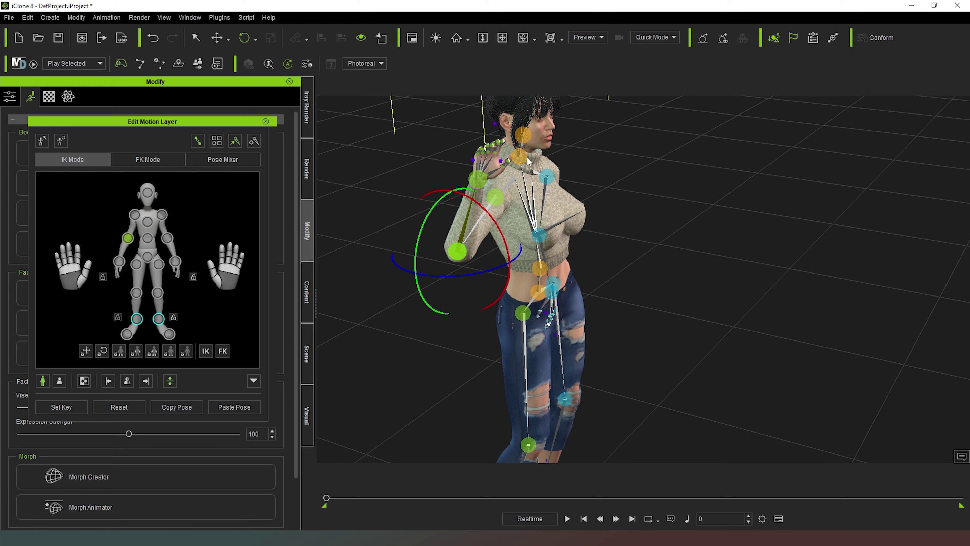
right_click_drag(624, 185, 505, 201)
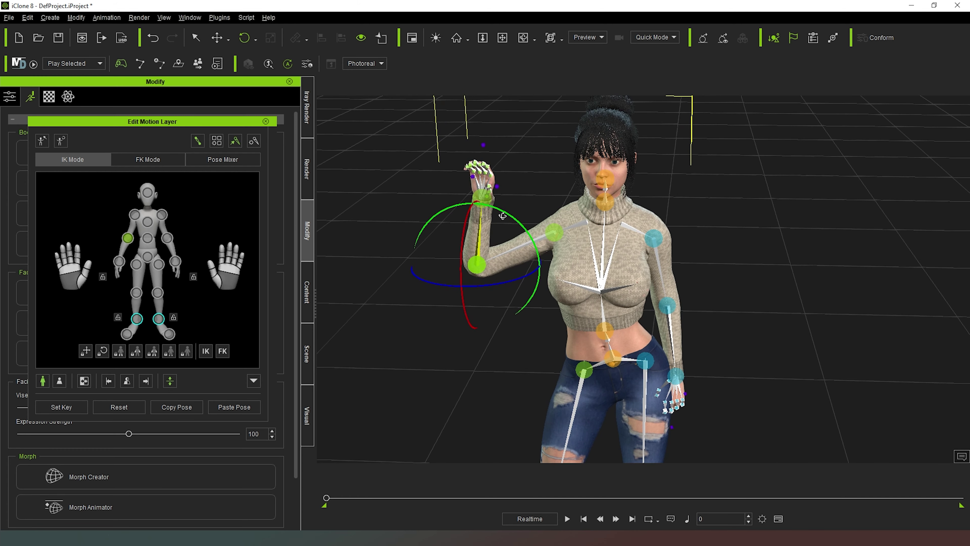
- Rotate the right upper arm at the shoulder to raise the elbow and bring the hand up beside the forehead
left_click(553, 232)
left_click_drag(569, 175, 593, 178)
right_click_drag(712, 200, 742, 244)
right_click_drag(540, 300, 565, 244)
right_click_drag(589, 211, 252, 240)
right_click_drag(805, 256, 518, 238)
right_click_drag(820, 236, 751, 277)
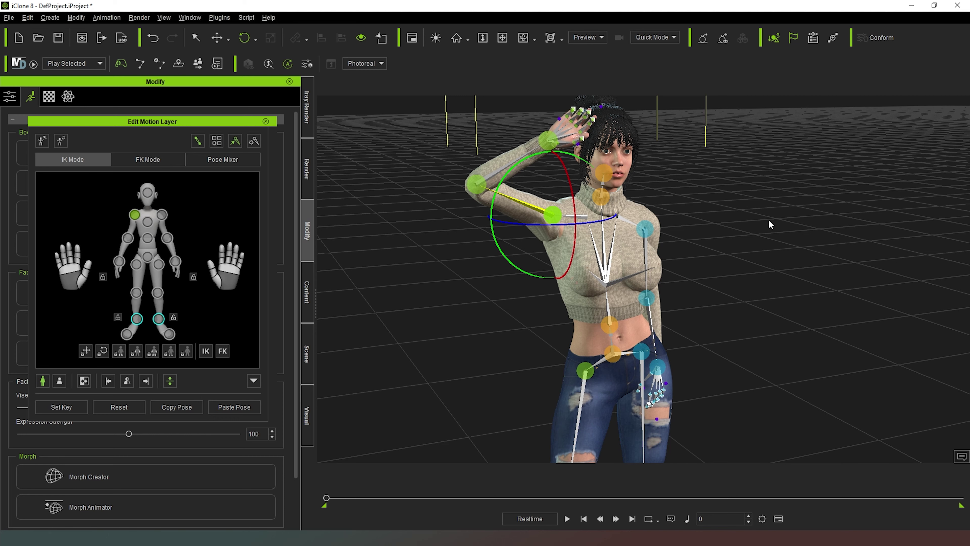
- Rotate the right upper arm around the Y axis at the shoulder to raise the elbow further and bring the hand over the forehead
right_click_drag(683, 221, 598, 210)
right_click_drag(760, 197, 552, 217)
right_click_drag(458, 298, 519, 173)
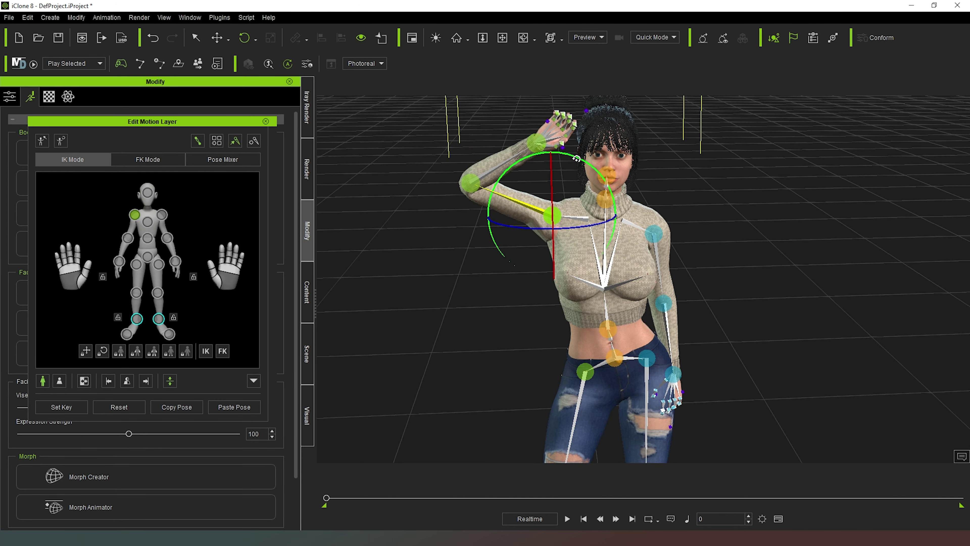
left_click_drag(583, 157, 587, 159)
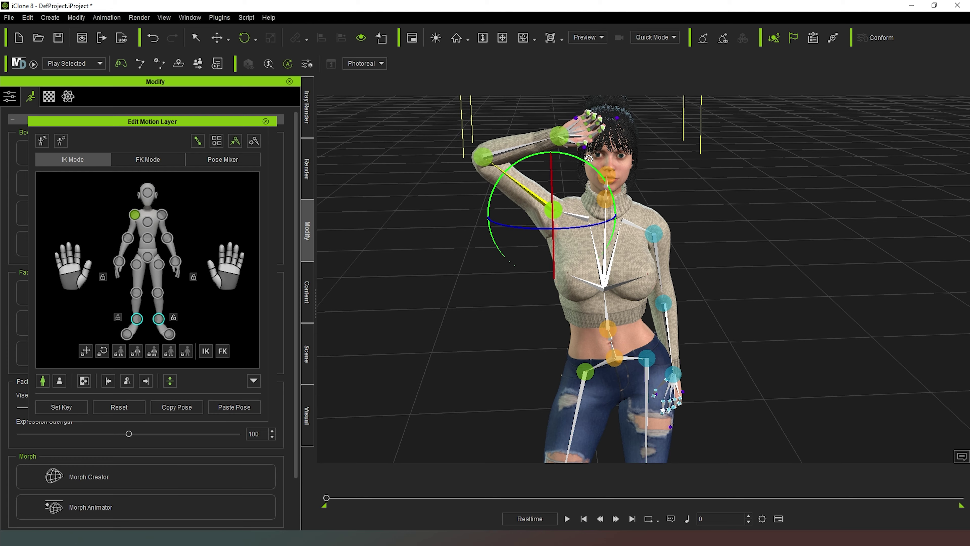
- Examine the raised right hand near the face from several angles, temporarily hiding the viewport controllers
right_click_drag(732, 204, 766, 199)
scroll(770, 266, "down", 5)
right_click_drag(771, 266, 509, 257)
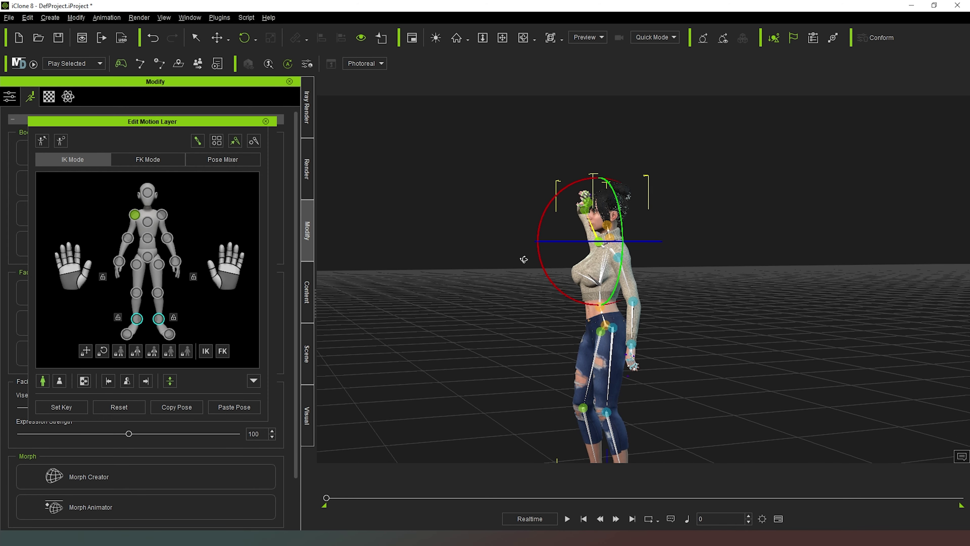
scroll(560, 190, "up", 4)
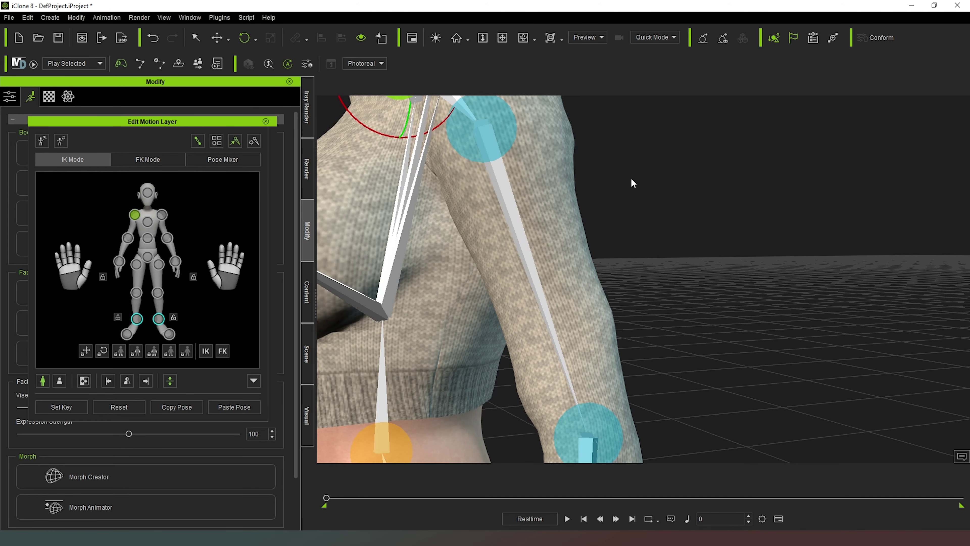
middle_click_drag(641, 182, 789, 466)
right_click_drag(819, 311, 883, 219)
left_click_drag(884, 219, 890, 209, "alt")
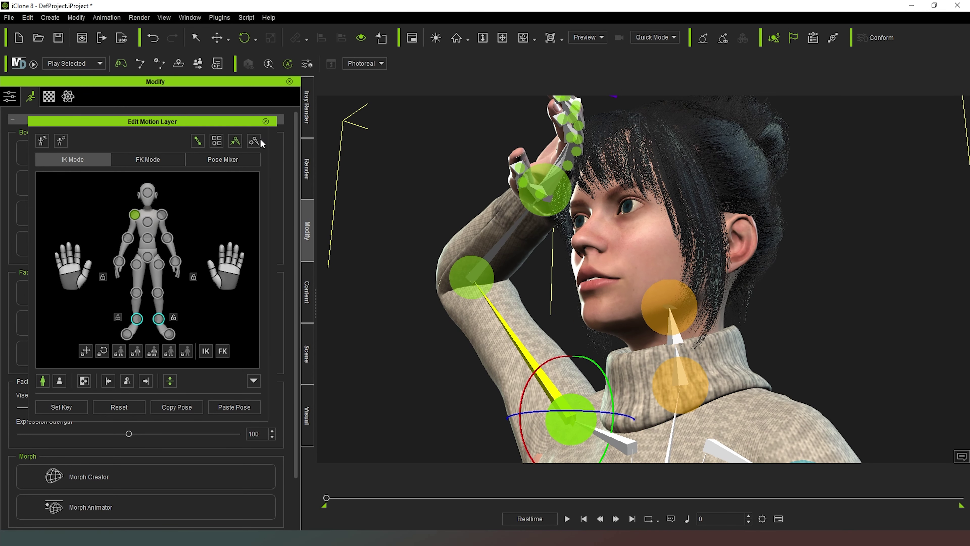
left_click(198, 141)
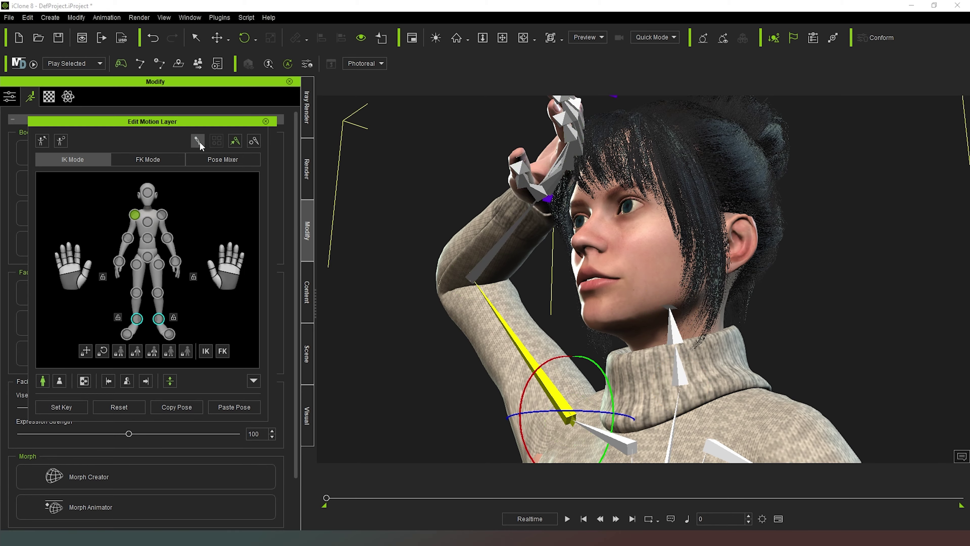
right_click_drag(470, 183, 545, 137)
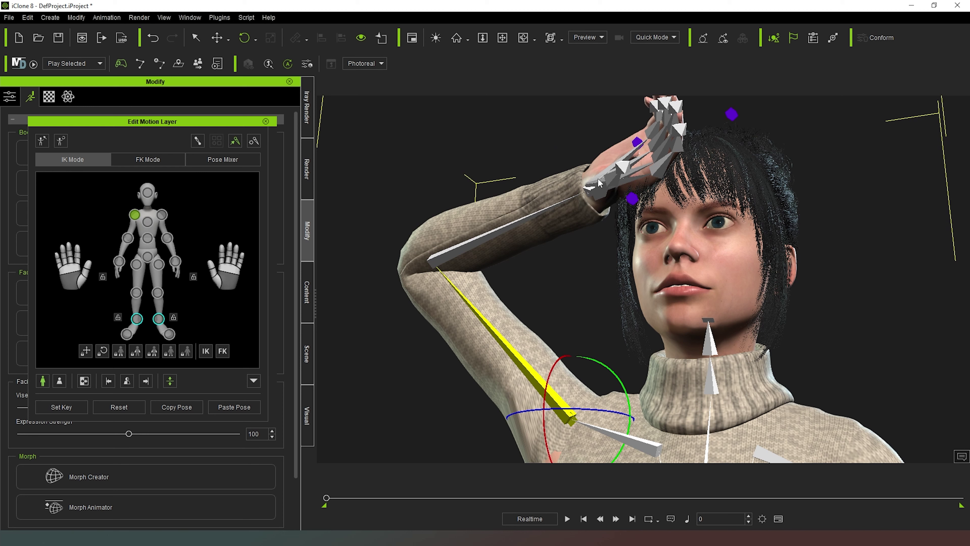
left_click(198, 141)
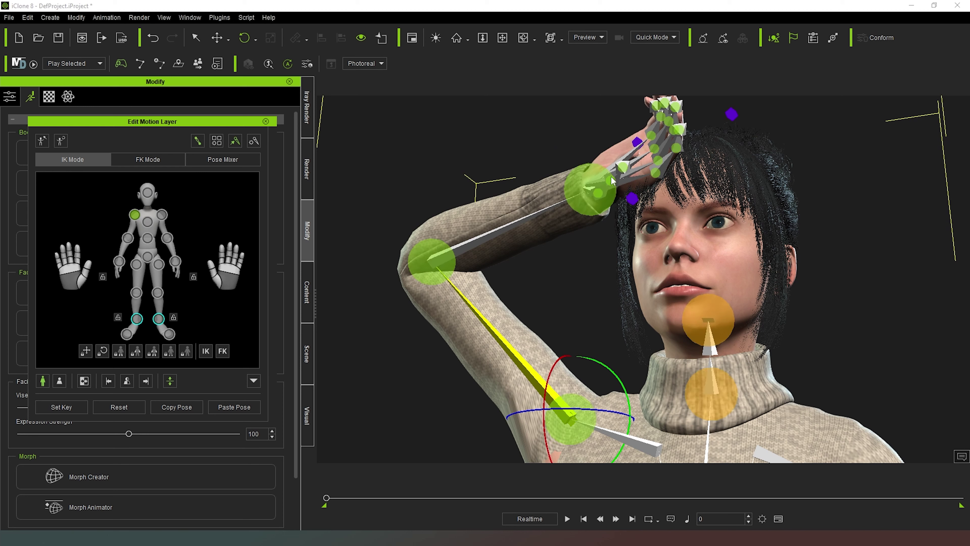
- Move the right hand slightly along the Y axis from its wrist controller to adjust its distance from the forehead
left_click(588, 191)
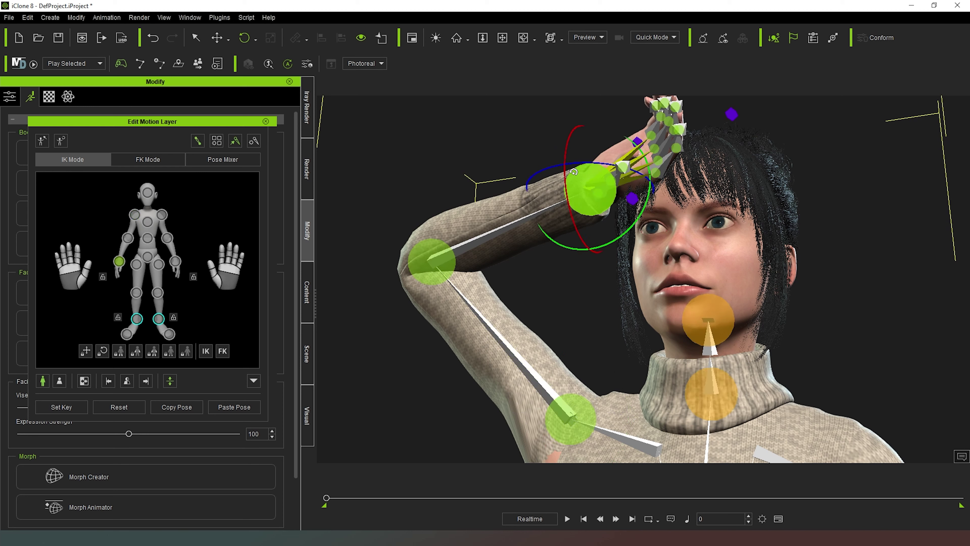
key("w")
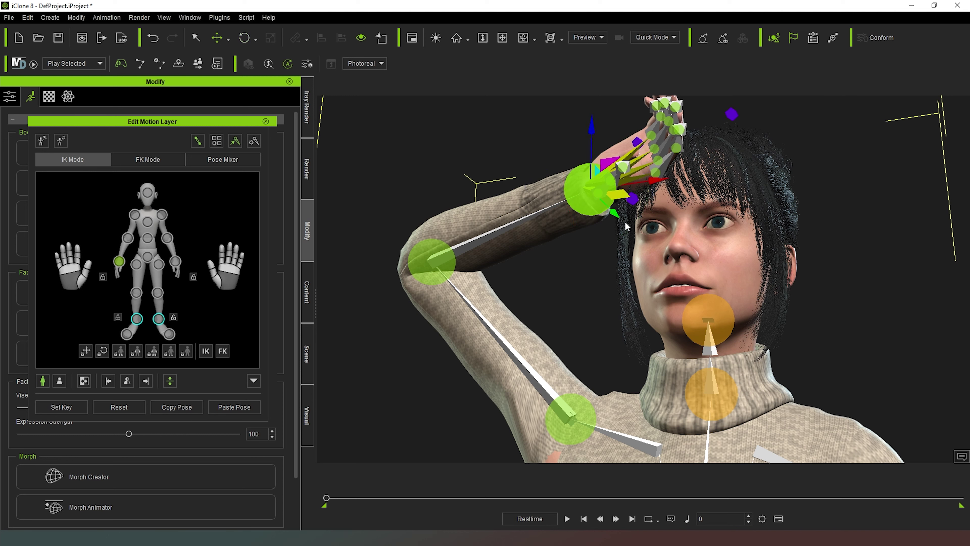
left_click_drag(617, 214, 614, 214)
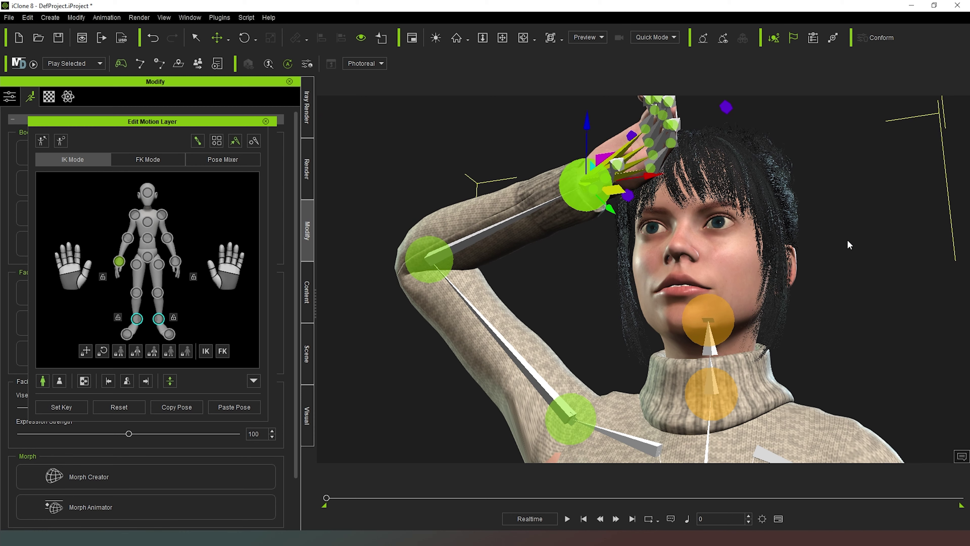
left_click_drag(847, 241, 942, 355, "alt")
- Rotate the head slightly around the Y axis from its IK controller to adjust its tilt toward the raised hand
scroll(942, 354, "down", 6)
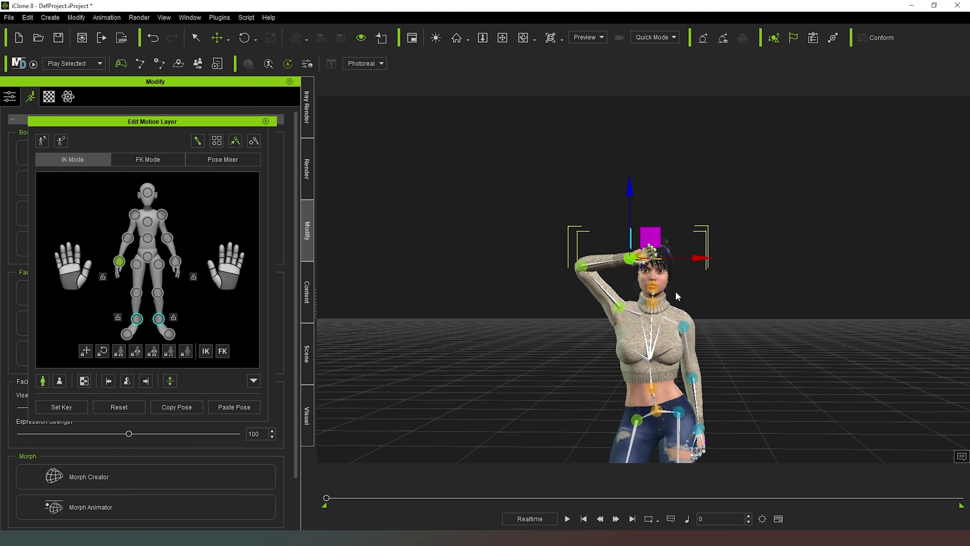
left_click(654, 289)
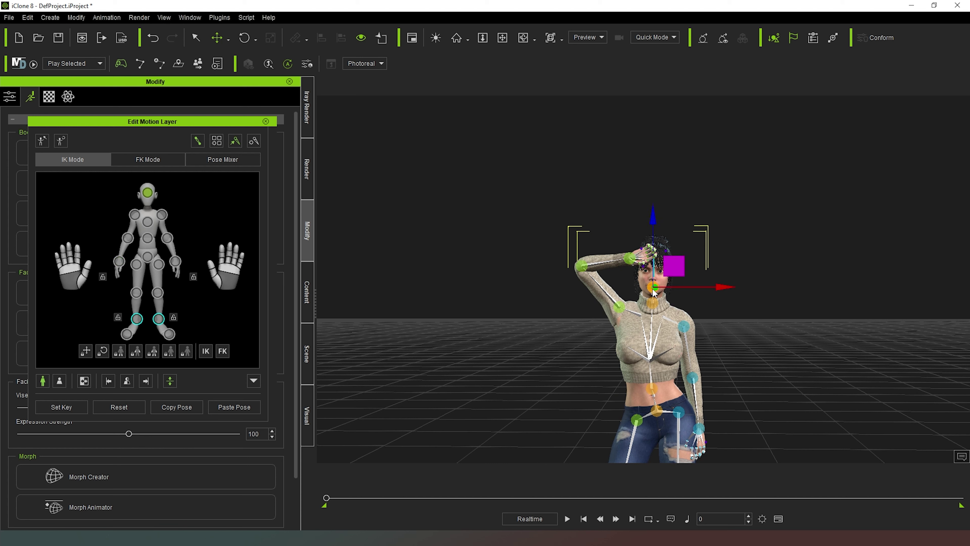
key("w")
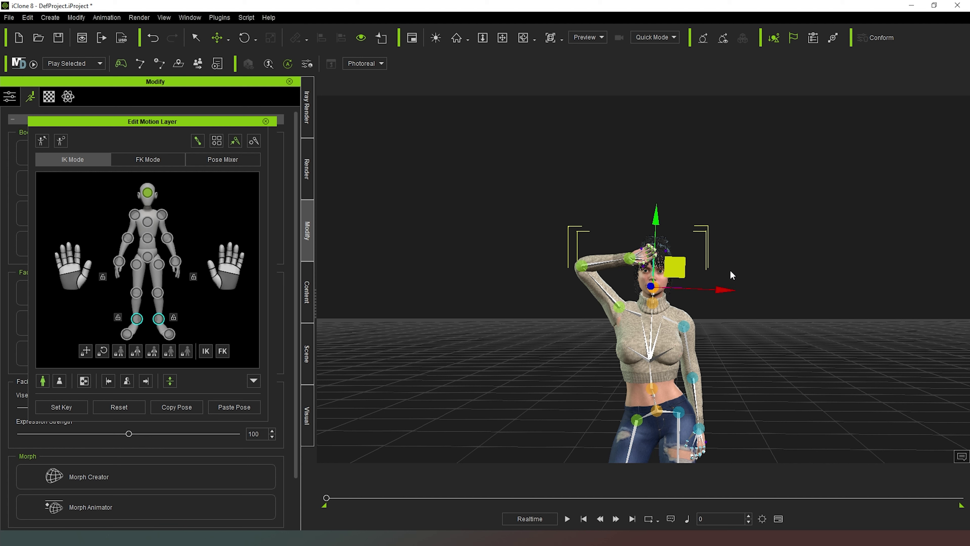
key("e")
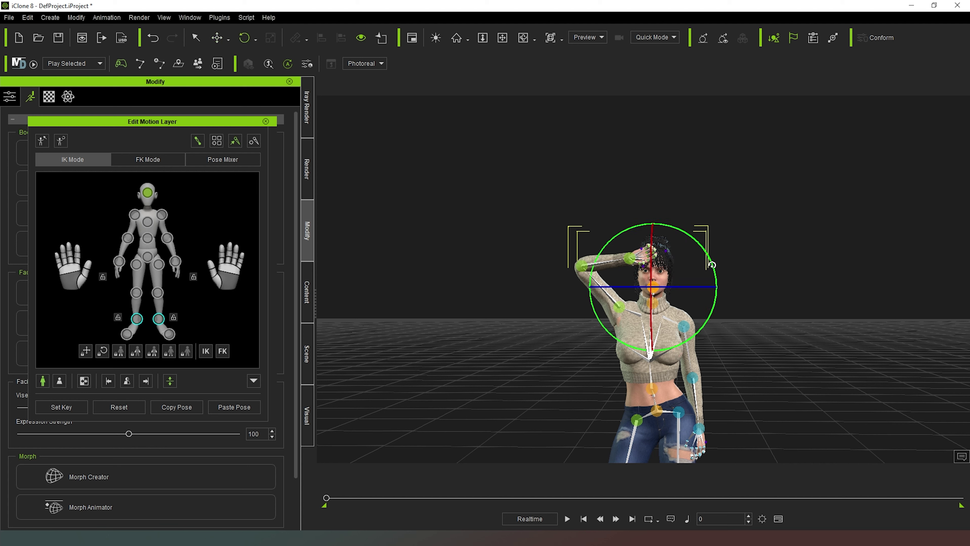
left_click_drag(712, 264, 711, 260)
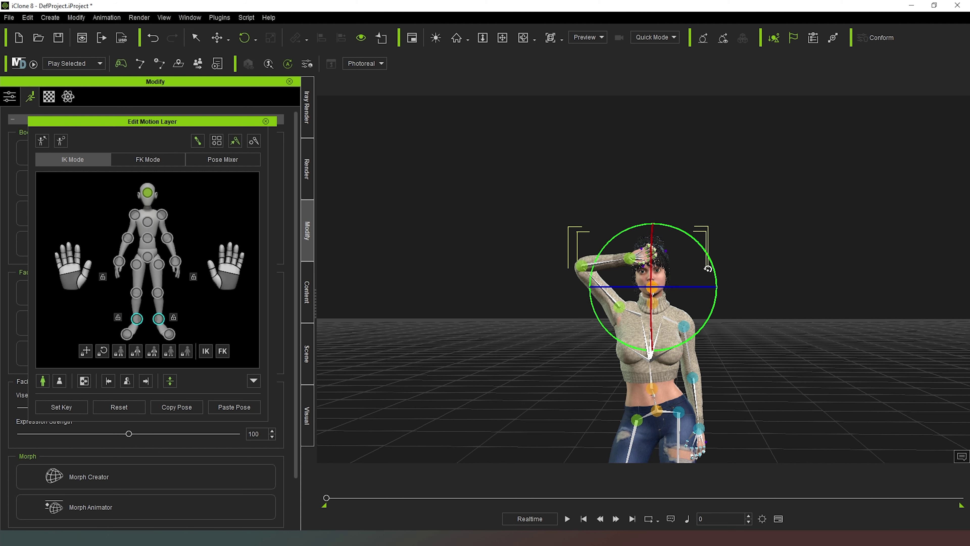
- Examine the head tilt and the raised right hand against the forehead from several angles and distances
right_click_drag(806, 272, 698, 297)
left_click_drag(699, 297, 705, 293)
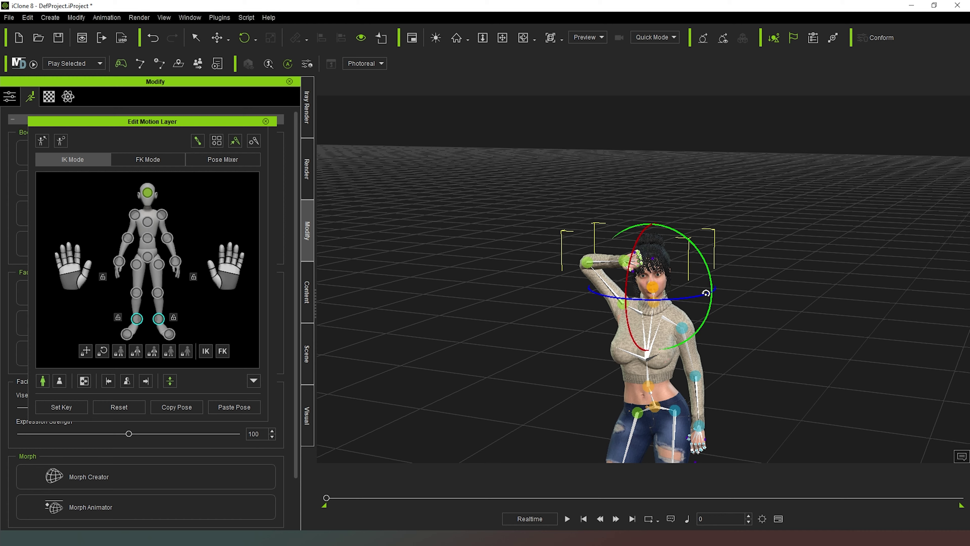
mouse_move(773, 261)
right_mouse_down()
mouse_move(824, 239)
mouse_move(933, 231)
mouse_move(825, 253)
mouse_move(792, 247)
mouse_move(775, 262)
right_mouse_up()
scroll(711, 300, "up", 3)
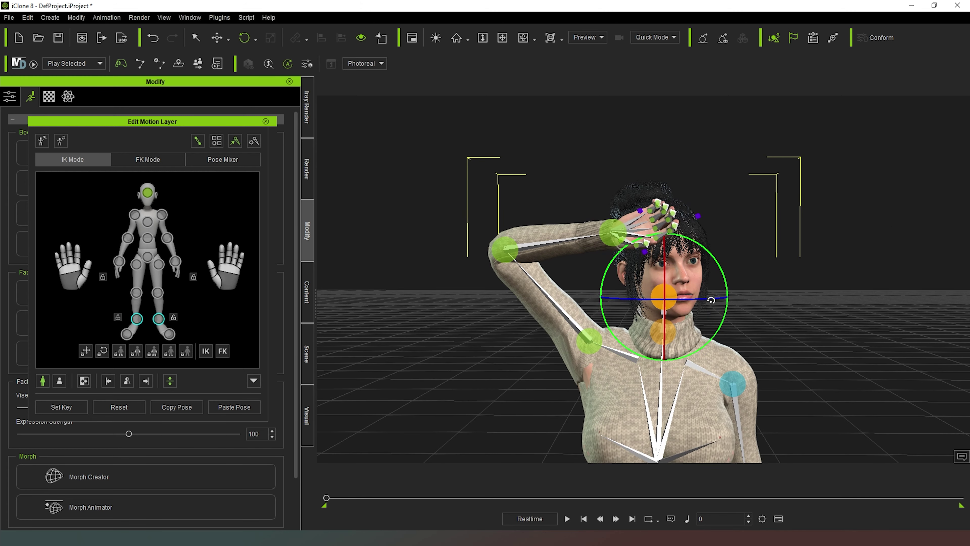
scroll(711, 300, "up", 2)
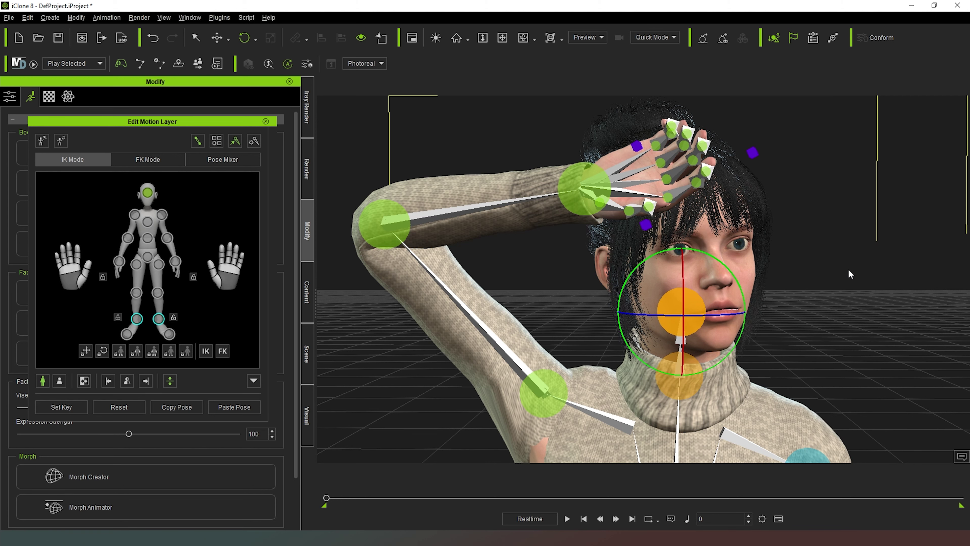
right_click_drag(821, 275, 739, 269)
scroll(775, 291, "down", 5)
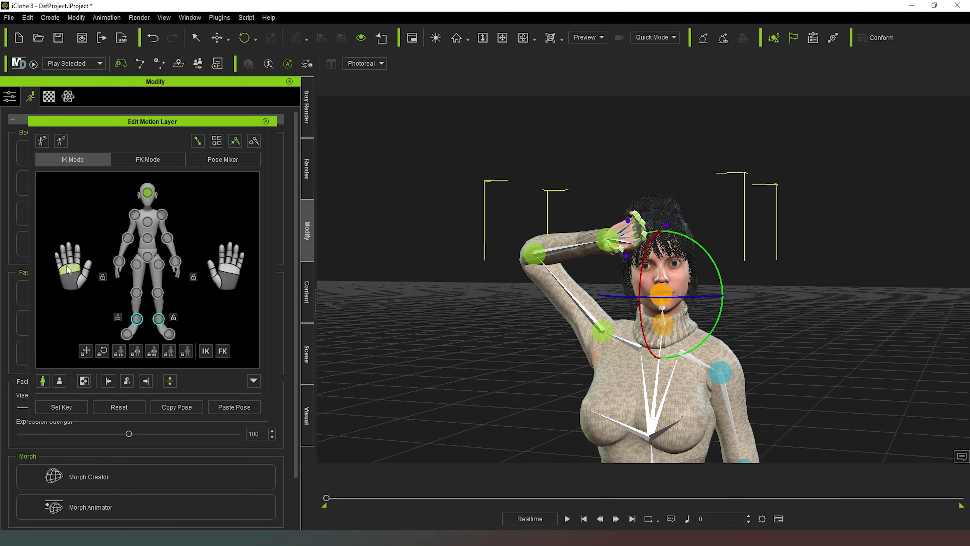
mouse_move(69, 266)
left_mouse_down()
mouse_move(76, 298)
mouse_move(93, 298)
mouse_move(79, 367)
mouse_move(80, 281)
left_mouse_up()
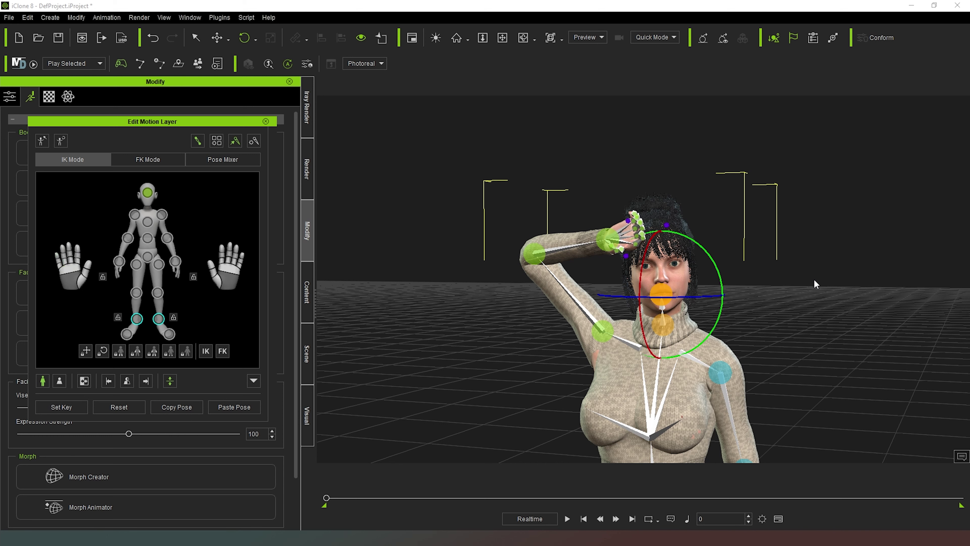
- Close the Edit Motion Layer editor and review the finished full-body pose from several angles
scroll(807, 282, "down", 5)
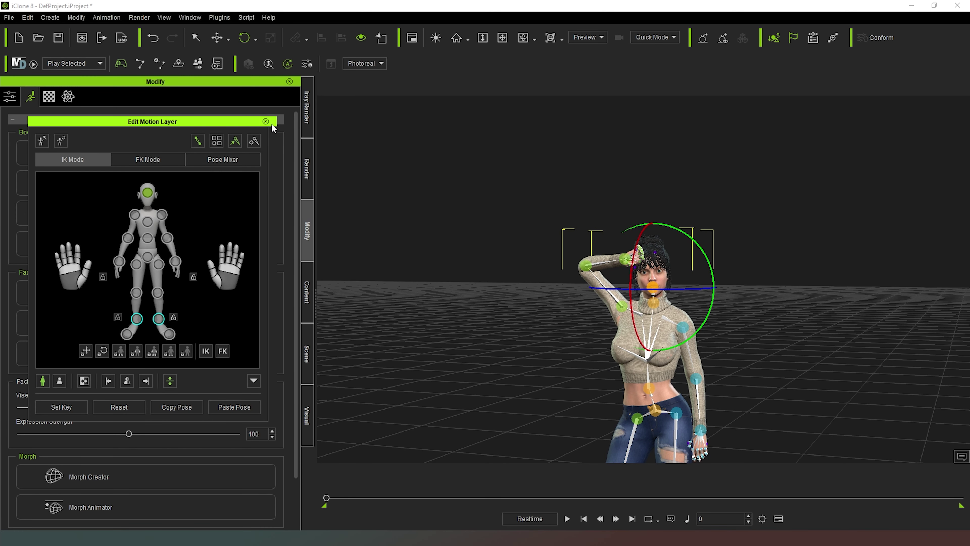
left_click(266, 121)
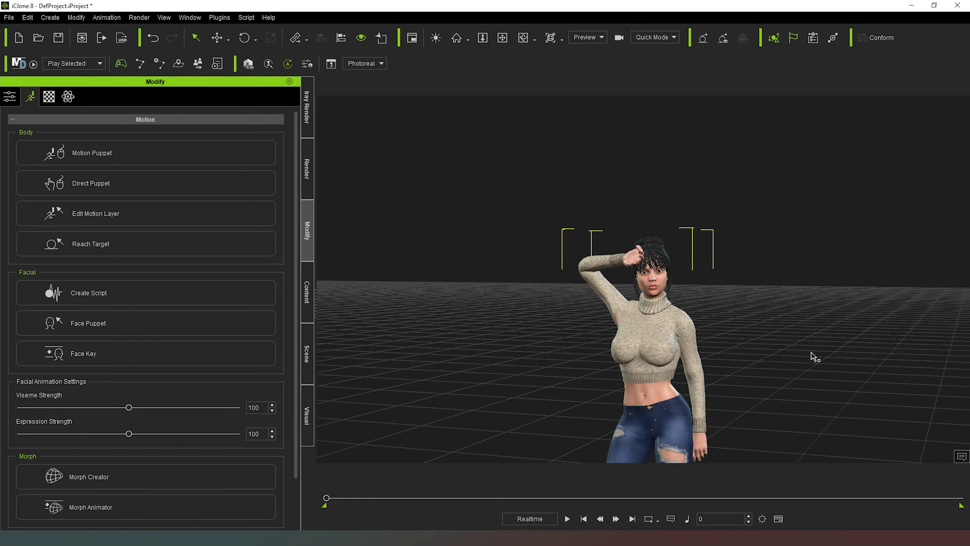
right_click_drag(801, 323, 776, 332)
left_click_drag(776, 332, 779, 338, "alt")
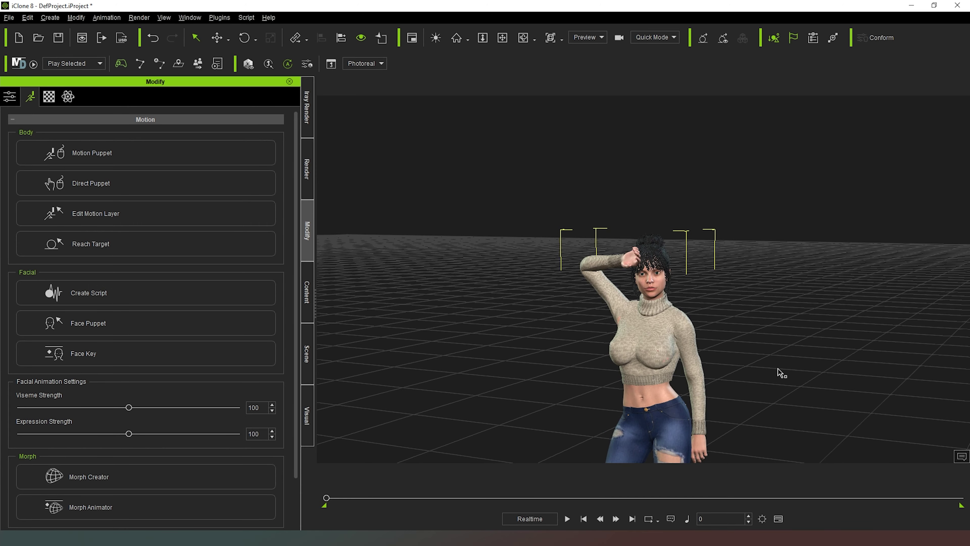
middle_click_drag(785, 355, 775, 290, "alt")
scroll(778, 275, "down", 1)
scroll(778, 281, "down", 2)
left_click_drag(775, 291, 885, 290, "alt")
right_click_drag(885, 290, 720, 300)
left_click_drag(720, 300, 721, 301, "alt")
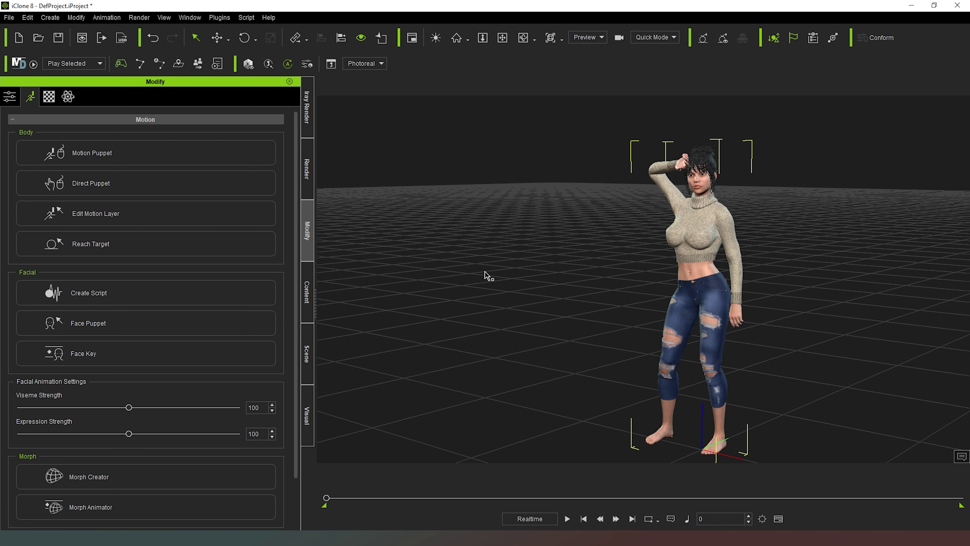
- Save the current pose in the custom standing poses folder under the file name "Forehead Wipe hip pop"
left_click(306, 292)
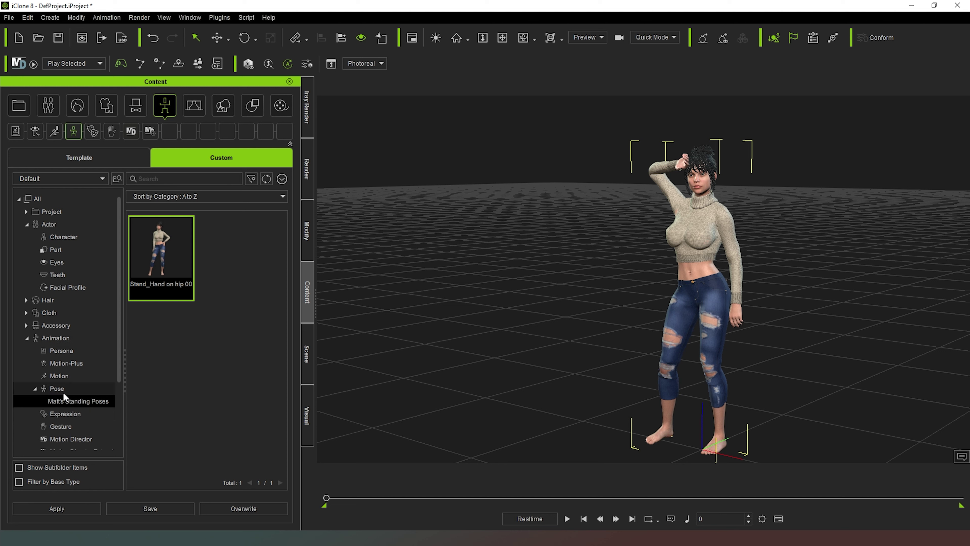
left_click(153, 508)
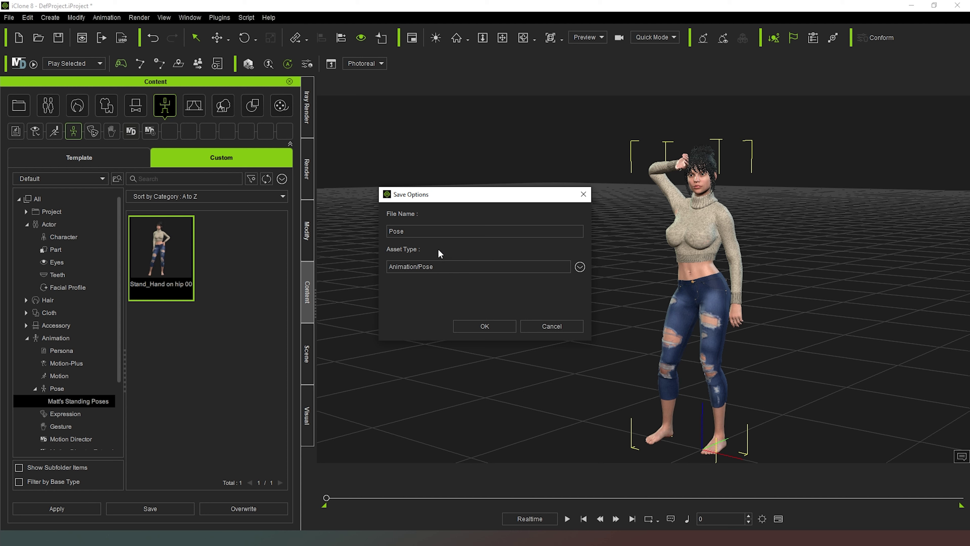
left_click_drag(426, 232, 380, 226)
type("Forehead Wipe / hip pop")
left_click(501, 327)
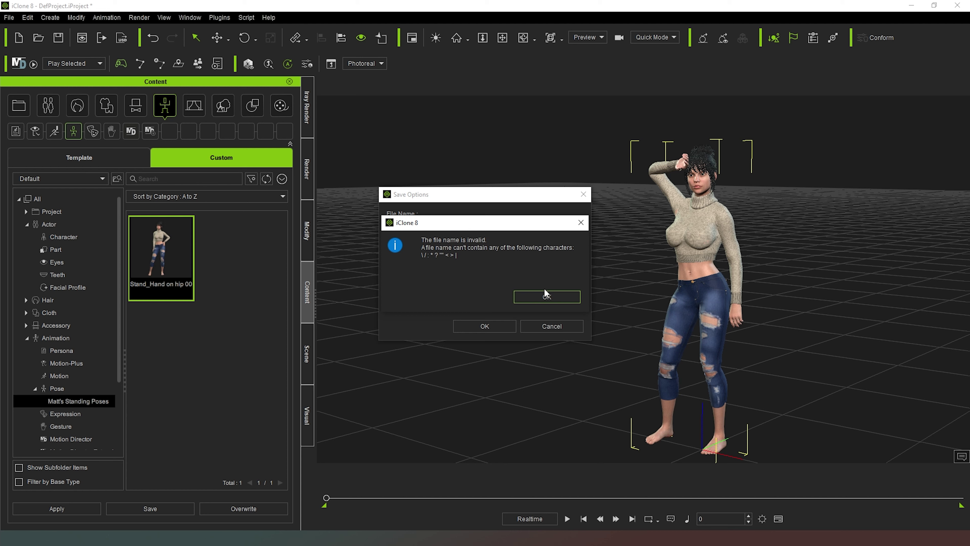
left_click(545, 296)
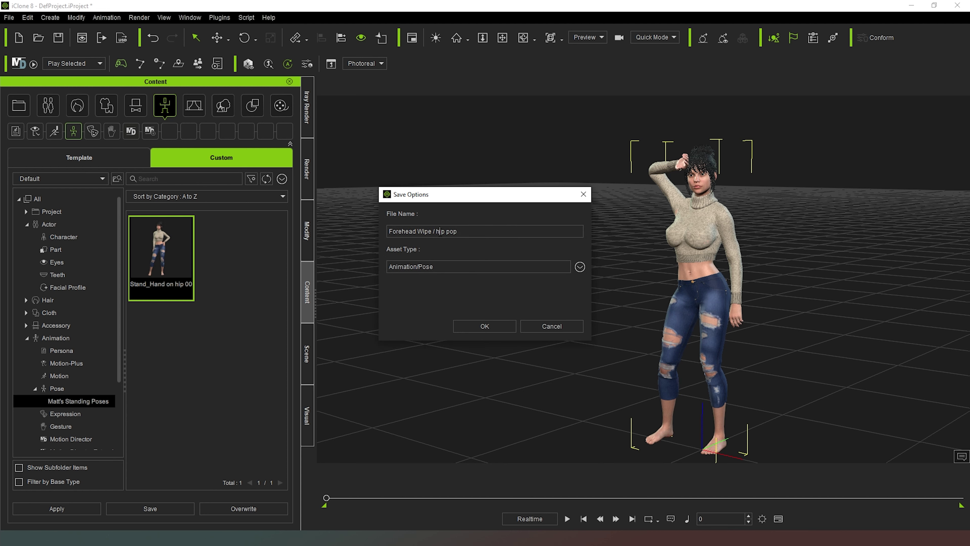
key("BackSpace")
key("BackSpace")
key("Return")
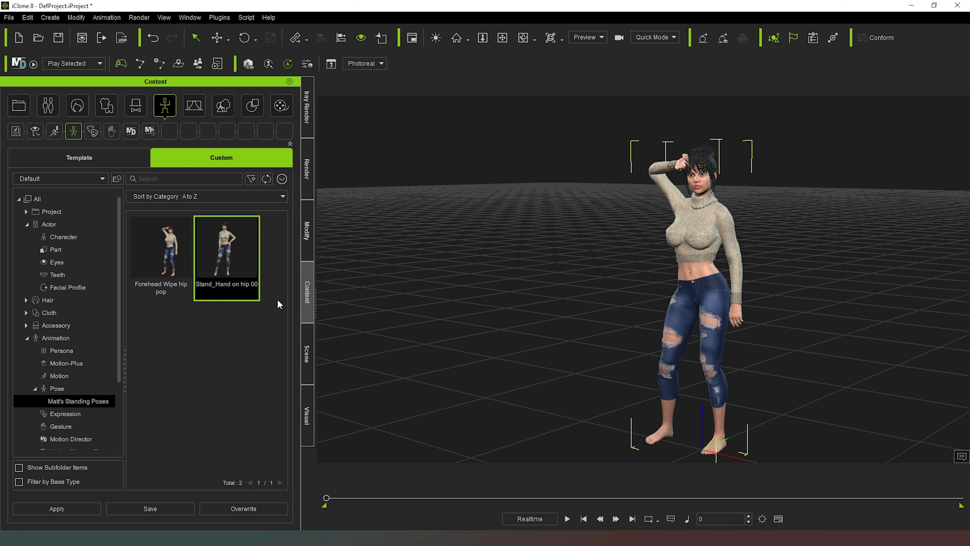
- Overwrite the saved Forehead Wipe hip pop pose with the full figure framed from the front to refresh its thumbnail
left_click_drag(183, 255, 482, 296)
right_click_drag(576, 275, 652, 257)
right_click_drag(834, 320, 782, 312)
scroll(782, 310, "up", 3)
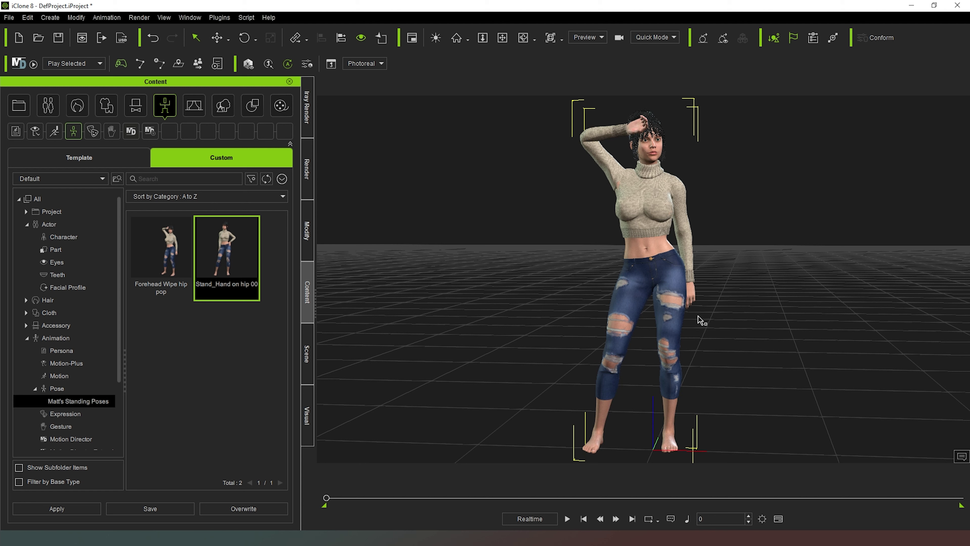
left_click(166, 254)
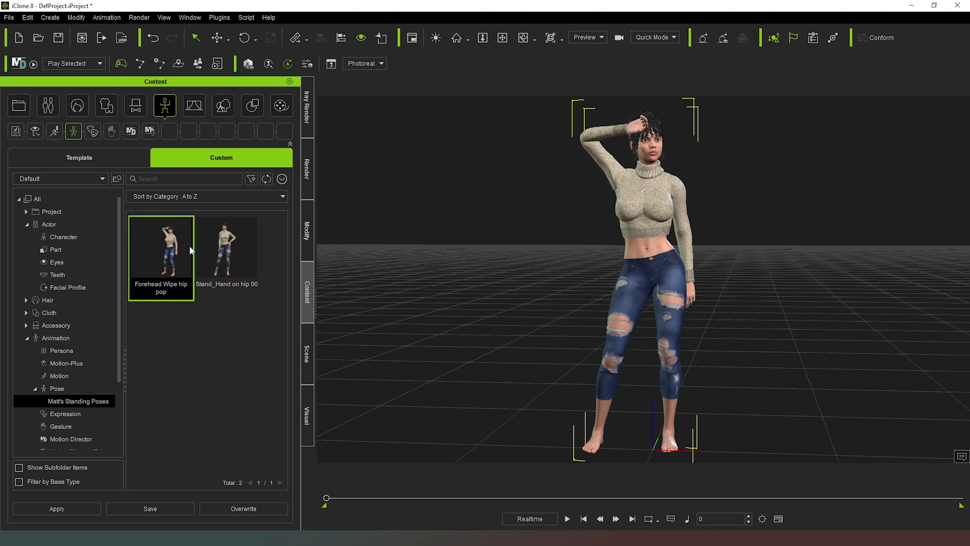
left_click(150, 509)
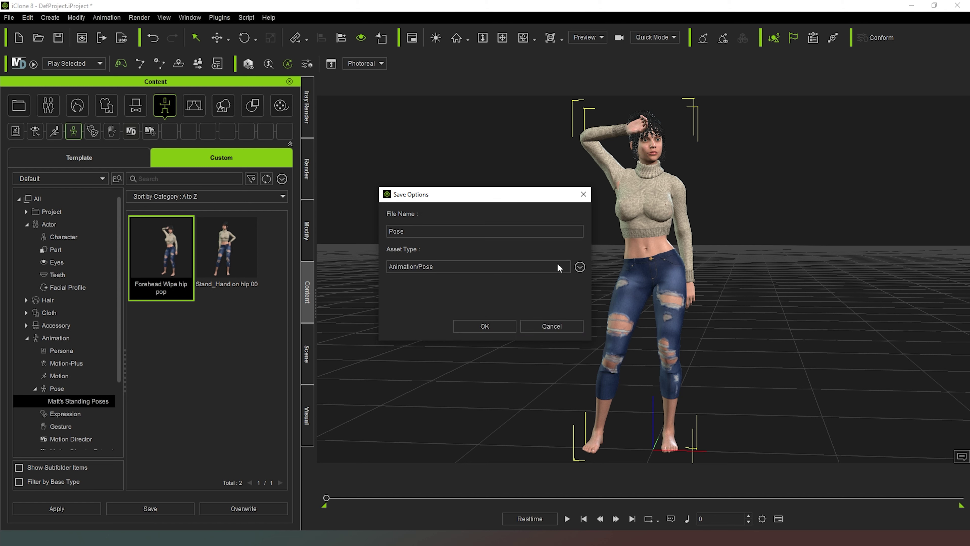
left_click(573, 324)
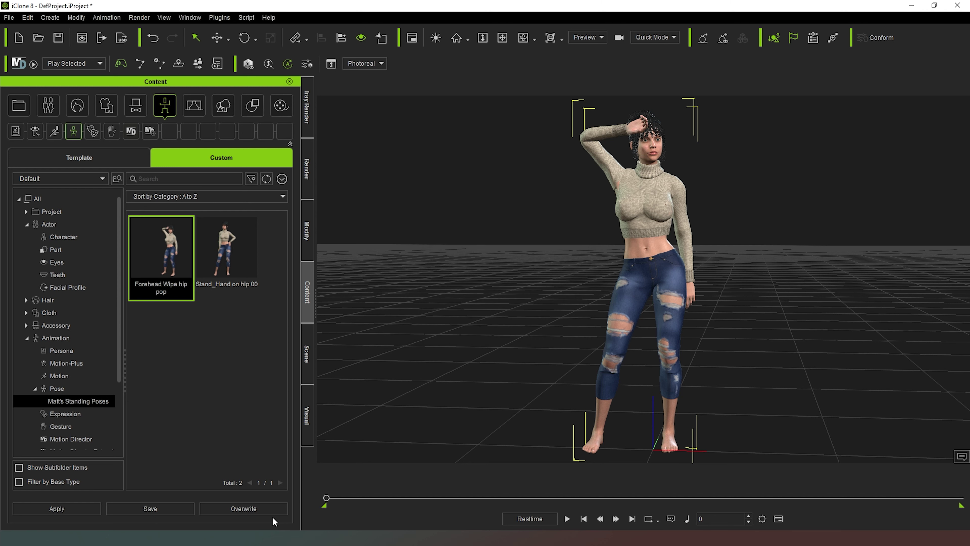
left_click(261, 509)
left_click(462, 297)
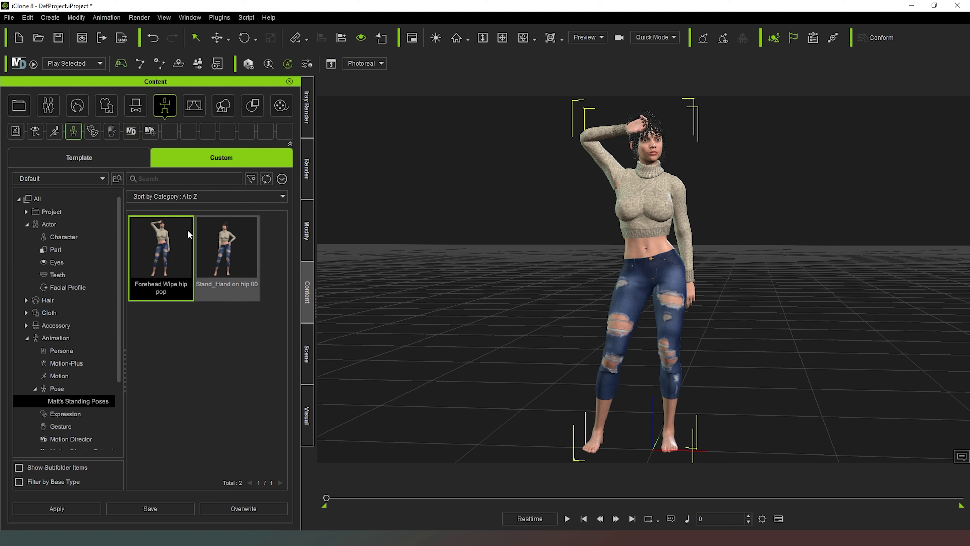
- Test both saved poses on the character by applying Stand_Hand on hip 00 and returning to Forehead Wipe hip pop
double_click(237, 259)
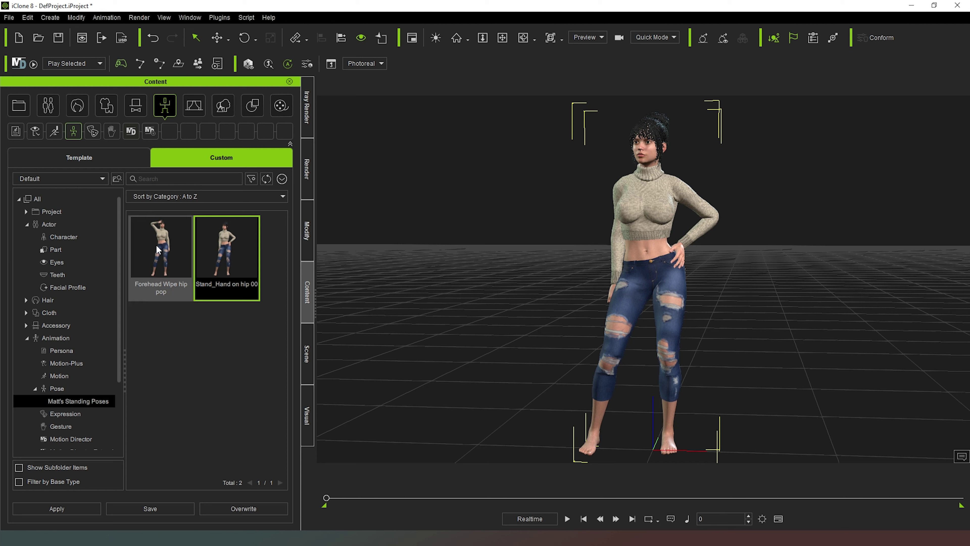
double_click(164, 269)
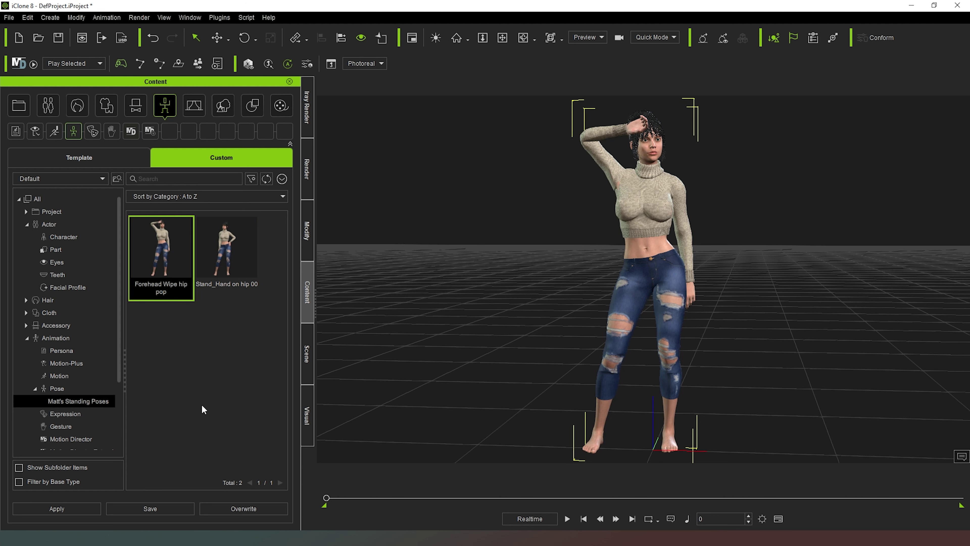